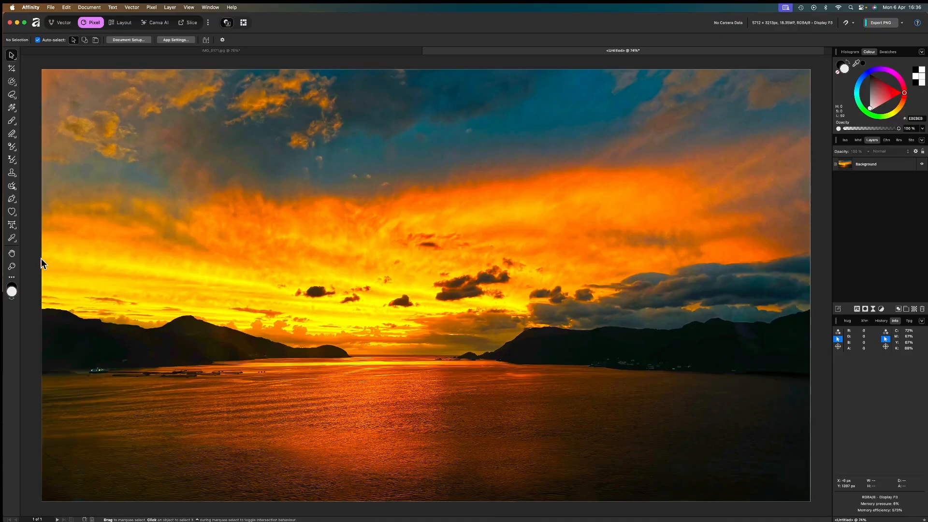
- Start the artistic text tool and set its font to Impact
{"action": "left_click", "coordinate": [12, 227]}
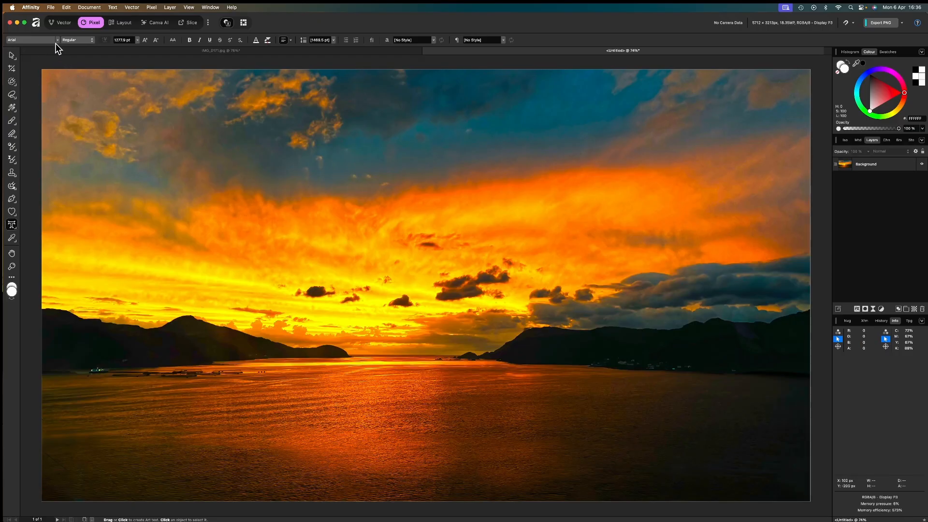
{"action": "left_click", "coordinate": [39, 42]}
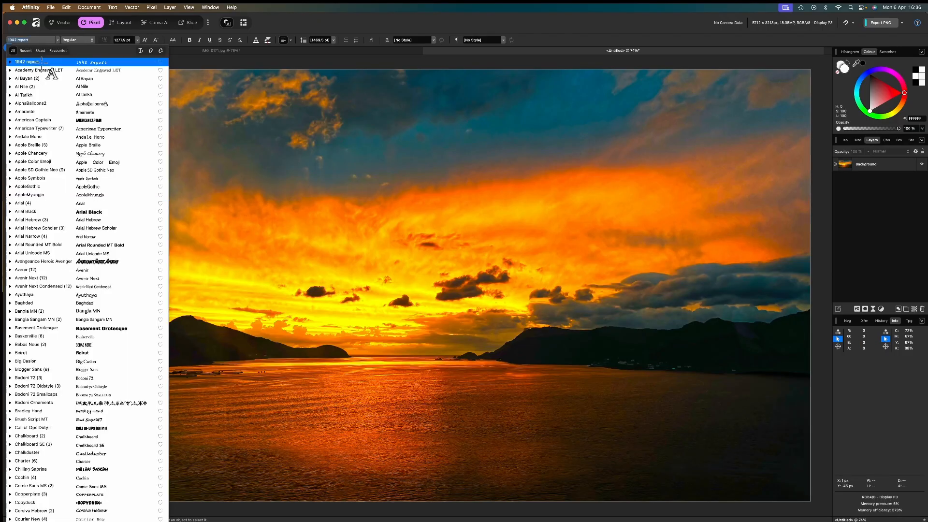
{"action": "type", "text": "ACT"}
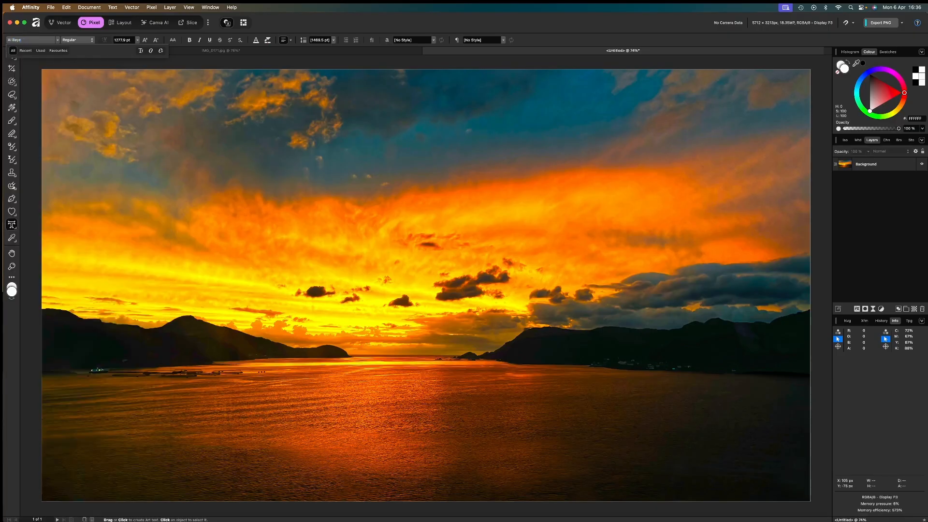
{"action": "key", "text": "BackSpace"}
{"action": "key", "text": "BackSpace"}
{"action": "key", "text": "BackSpace"}
{"action": "key", "text": "BackSpace"}
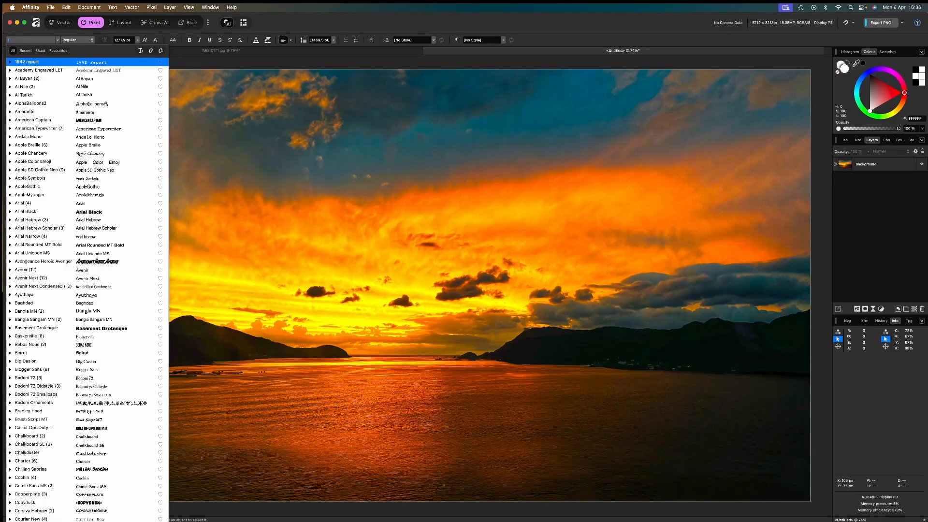
{"action": "type", "text": "IM"}
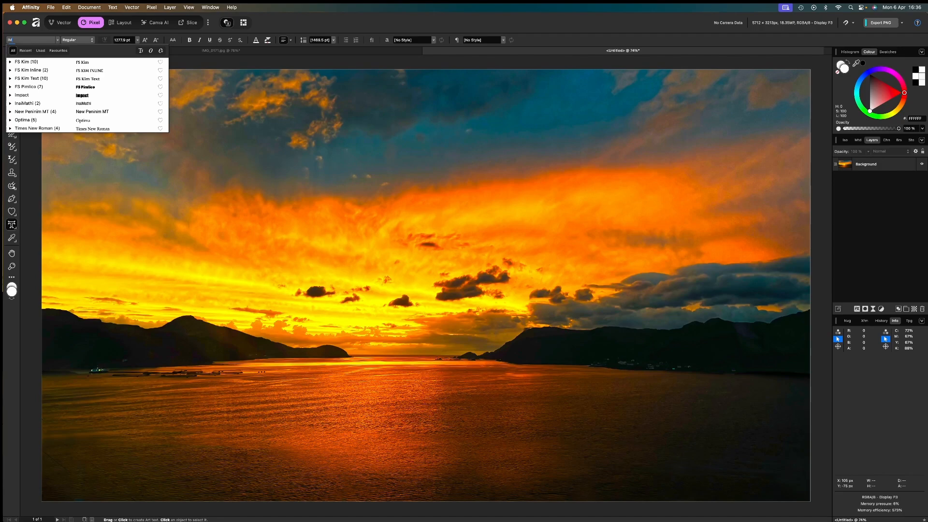
{"action": "left_click", "coordinate": [34, 96]}
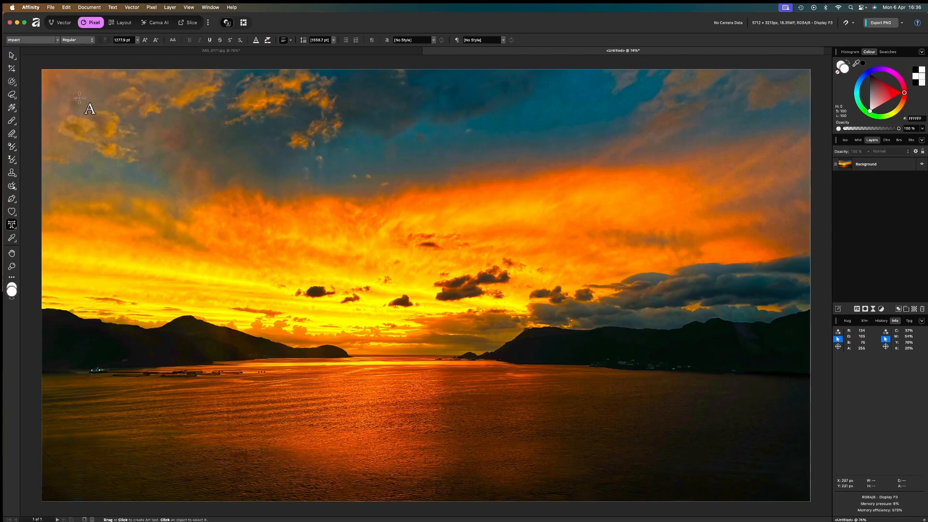
- Add artistic text over the photo reading BEAUTIFUL and NORWAY on two lines, and right-align it
{"action": "left_click_drag", "start_coordinate": [66, 91], "coordinate": [152, 213]}
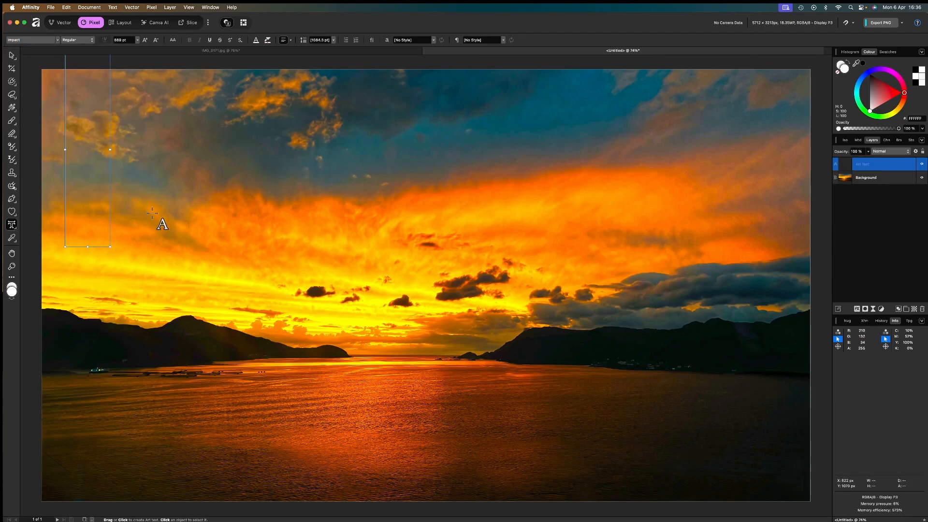
{"action": "type", "text": "BEAUTIFUL"}
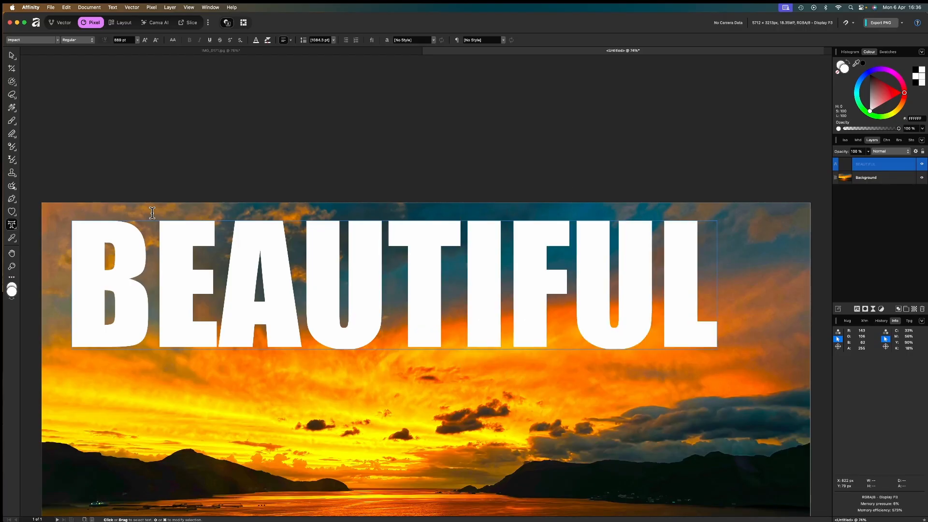
{"action": "key", "text": "Return"}
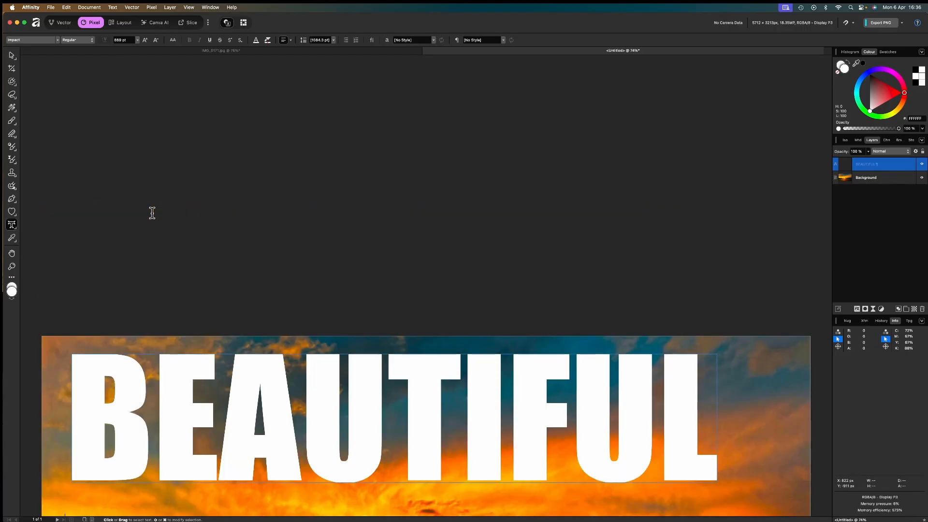
{"action": "type", "text": "NORWAY"}
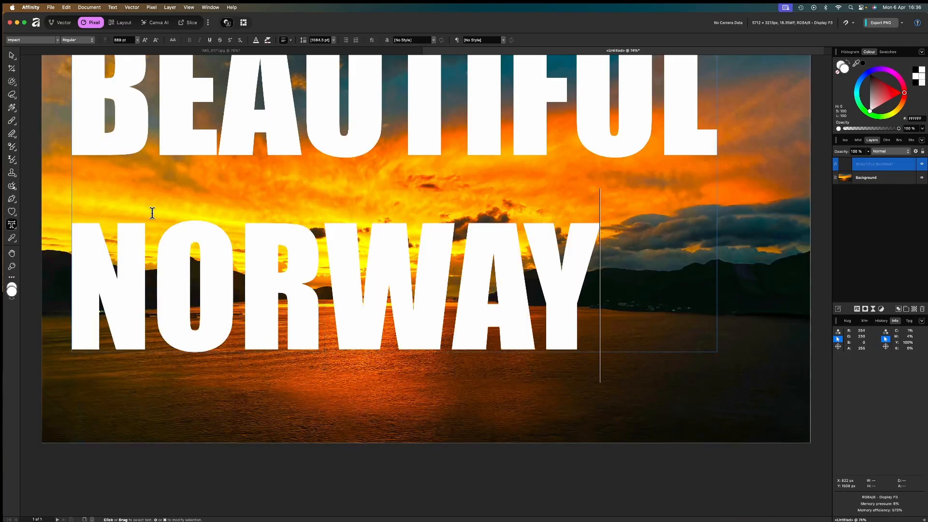
{"action": "key", "text": "Escape"}
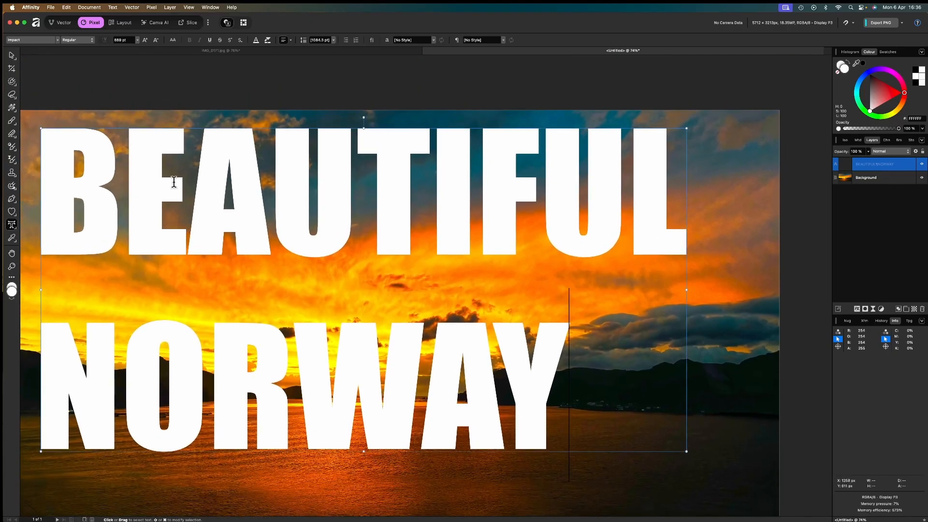
{"action": "left_click", "coordinate": [291, 42]}
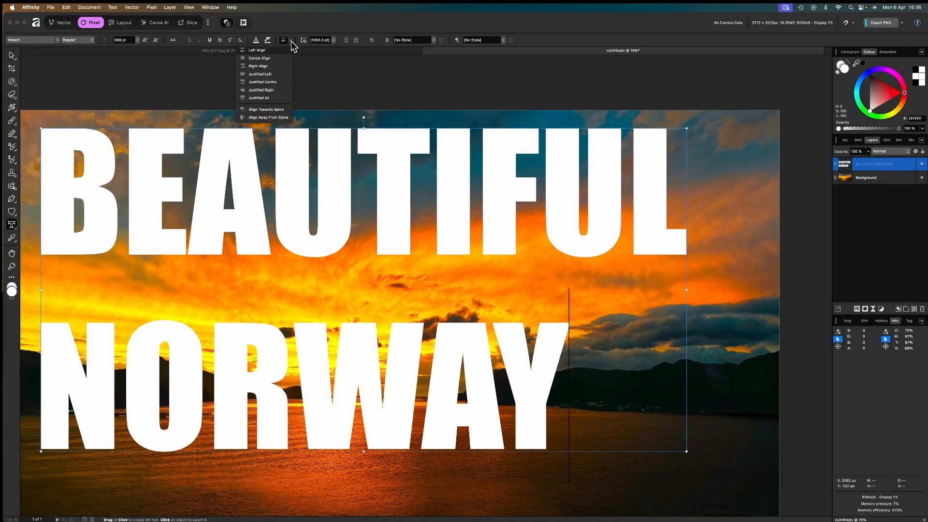
{"action": "left_click", "coordinate": [276, 67]}
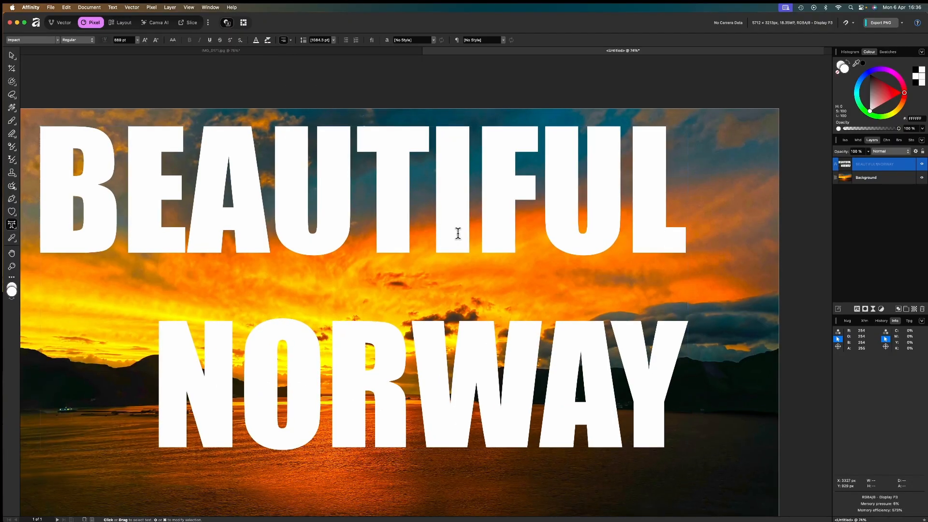
- Enlarge the text block proportionally to about 972 pt and shift it slightly down and to the right
{"action": "key", "text": "super+2"}
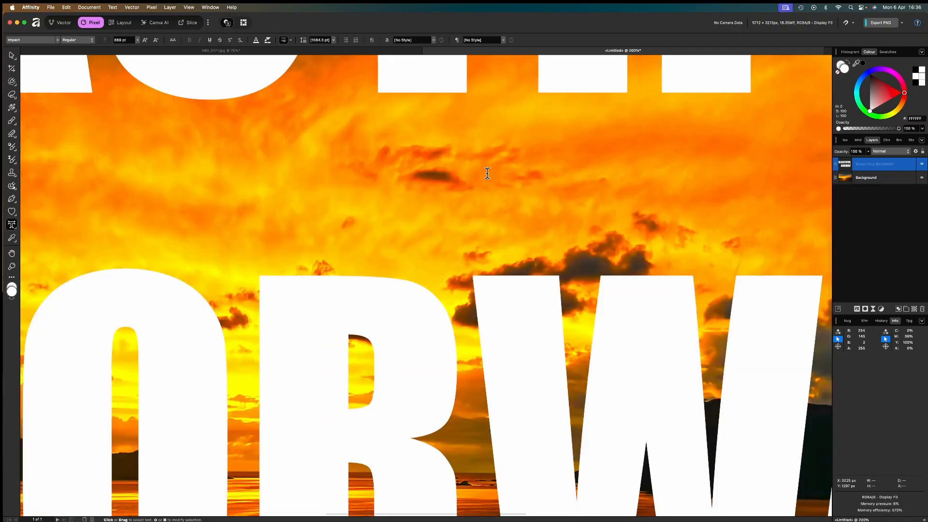
{"action": "key", "text": "super+0"}
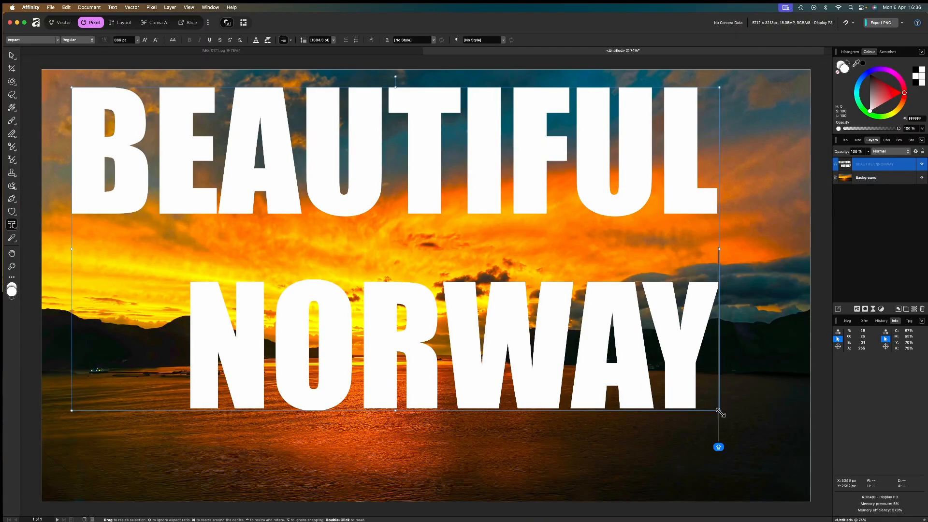
{"action": "left_click_drag", "start_coordinate": [719, 410], "coordinate": [775, 456]}
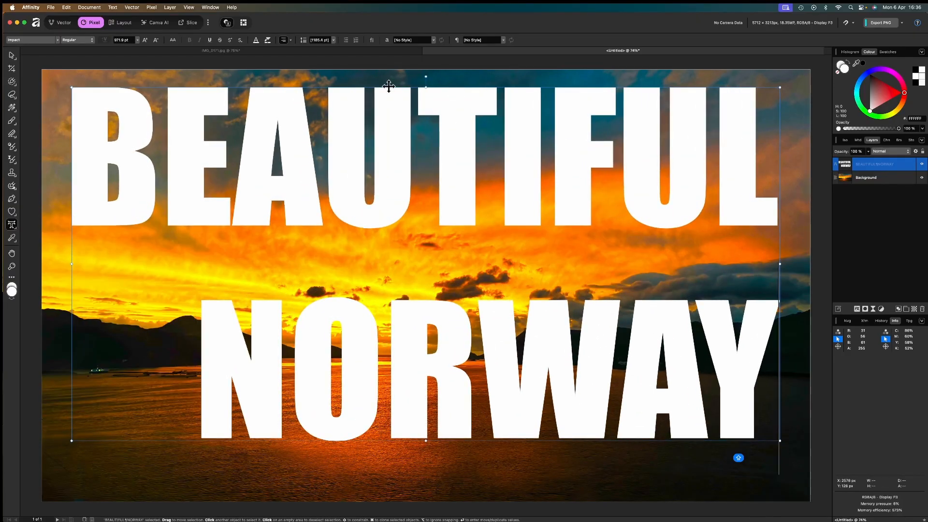
{"action": "left_click_drag", "start_coordinate": [388, 87], "coordinate": [404, 103]}
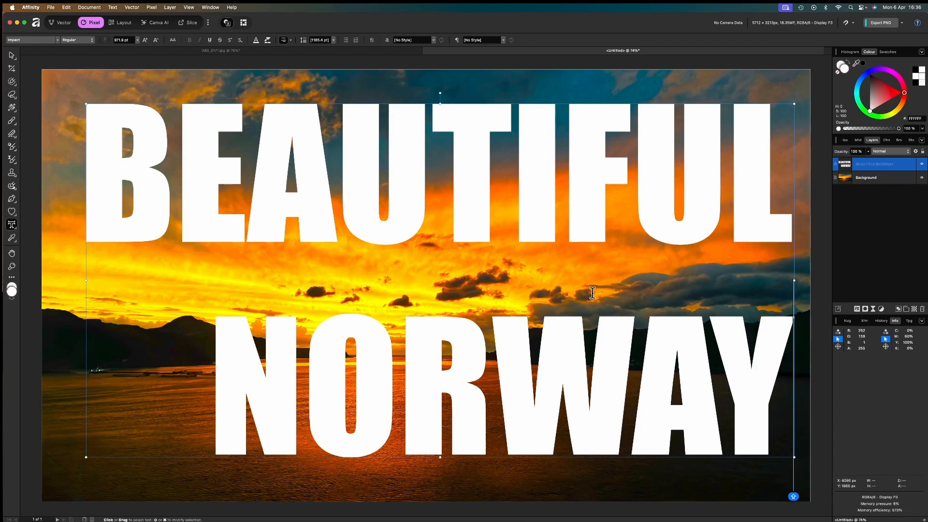
- Reduce the leading of the entire text so NORWAY sits closer beneath BEAUTIFUL
{"action": "key", "text": "super+a"}
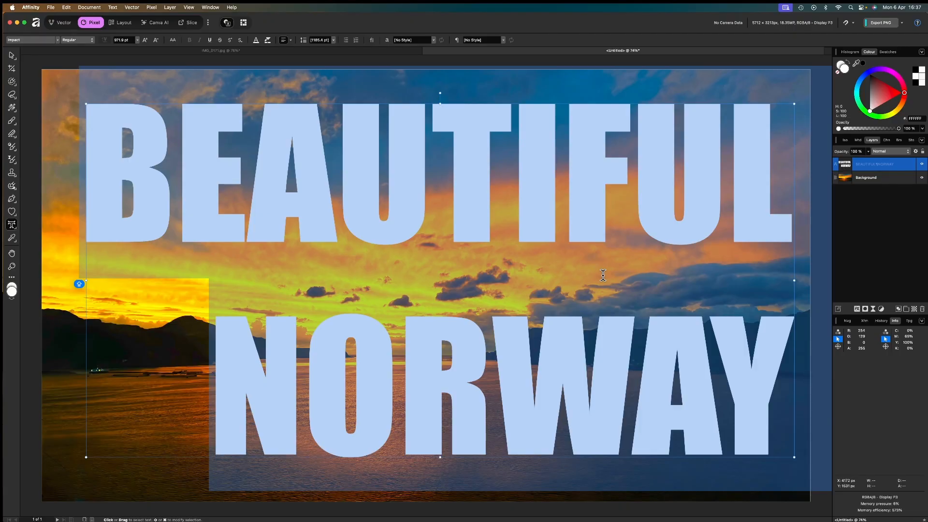
{"action": "key", "text": "alt+Down"}
{"action": "key", "text": "alt+Up"}
{"action": "key", "text": "alt+Up"}
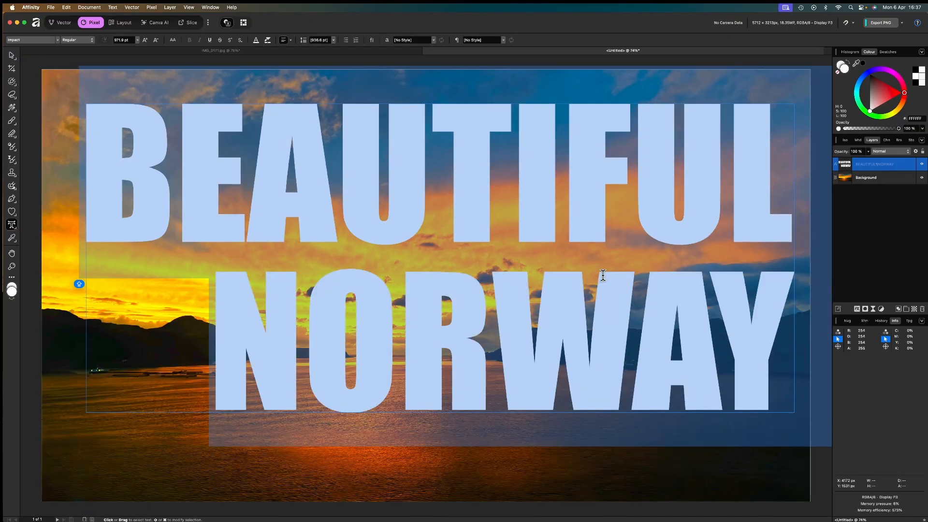
- Tighten the tracking slightly across all letters of both words
{"action": "key", "text": "alt+Left"}
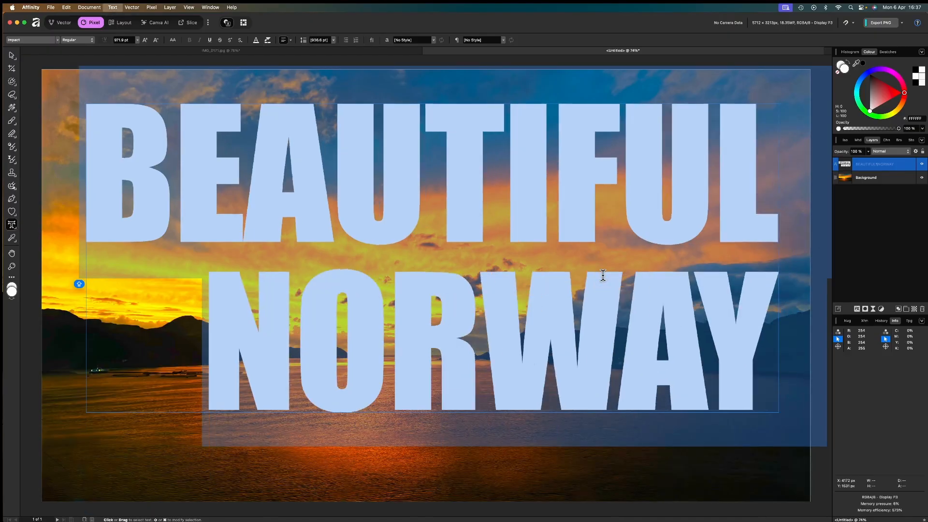
{"action": "key", "text": "alt+Right"}
{"action": "key", "text": "alt+Right"}
{"action": "key", "text": "alt+Left"}
{"action": "key", "text": "alt+Left"}
{"action": "key", "text": "alt+Left"}
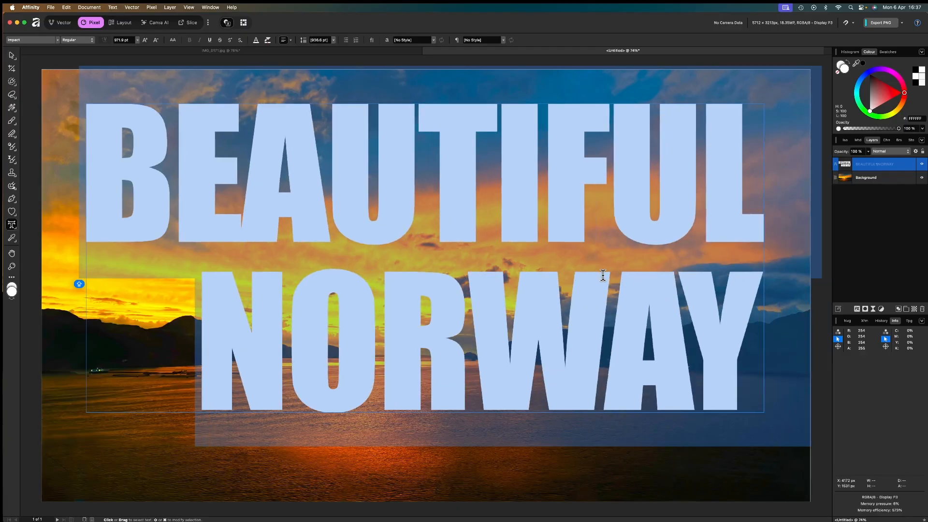
{"action": "key", "text": "alt+Right"}
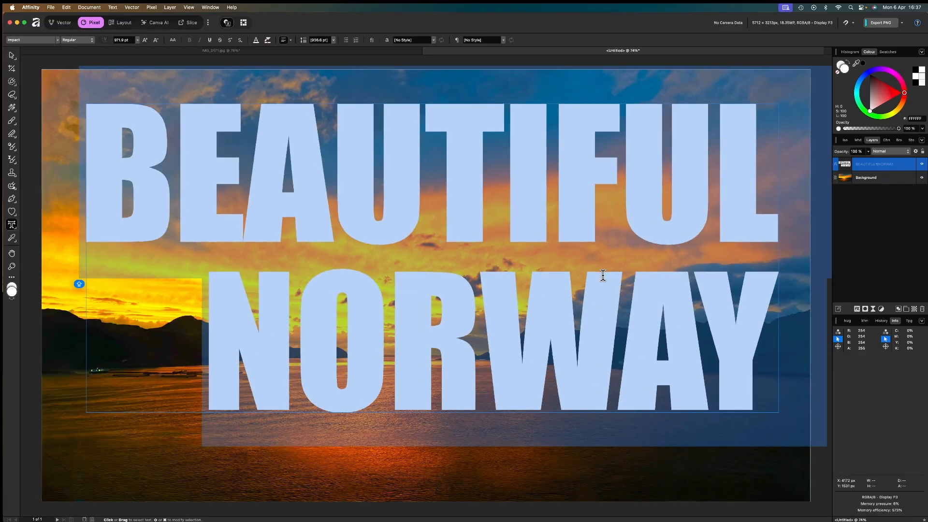
- Tighten the kerning between the B and E of BEAUTIFUL
{"action": "left_click", "coordinate": [178, 164]}
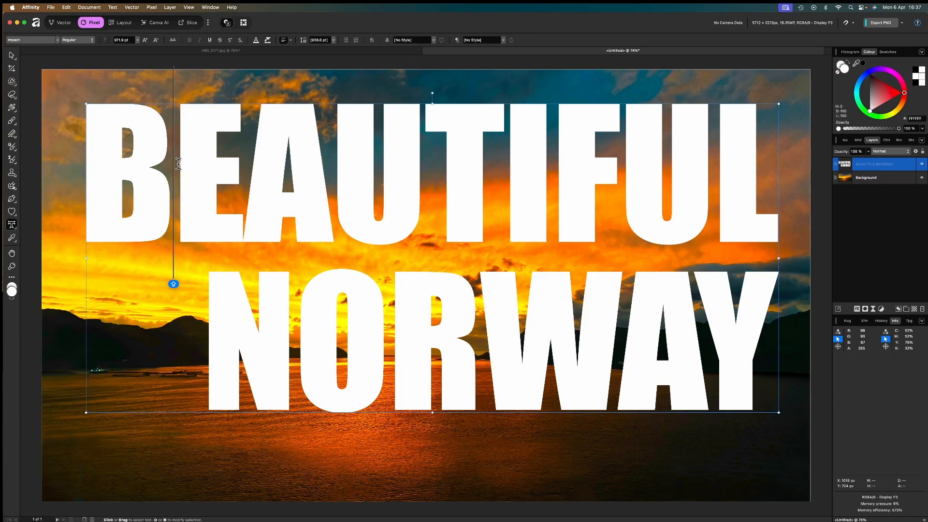
{"action": "key", "text": "alt+Left"}
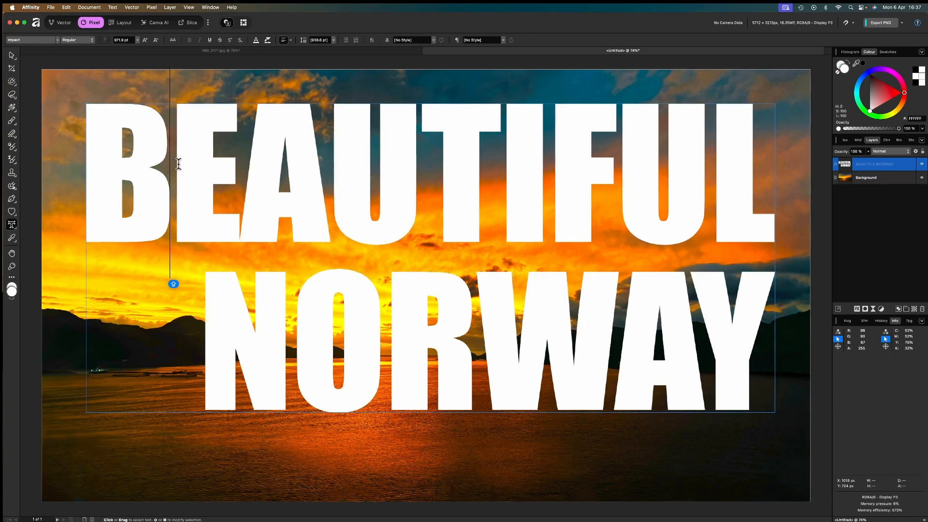
{"action": "key", "text": "alt+Left"}
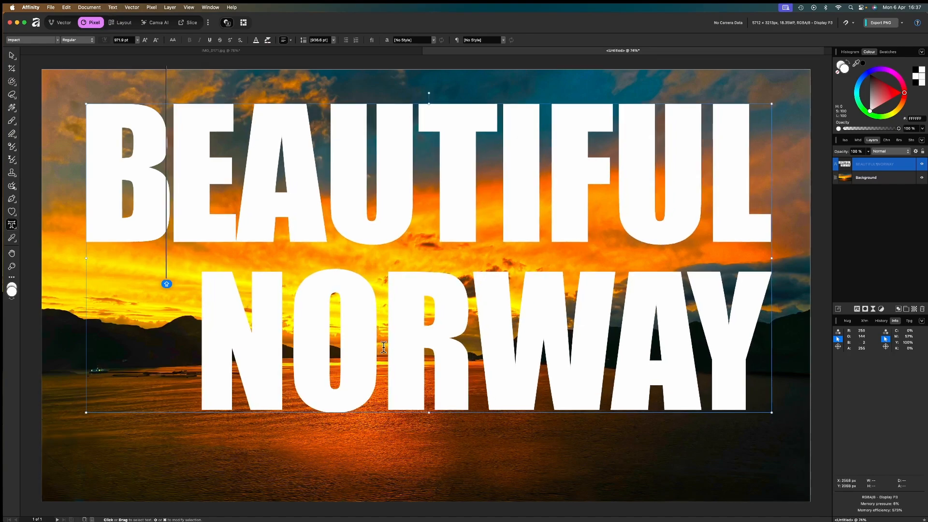
- Tighten the kerning between the N and O of NORWAY, leaving a narrow gap between the letters
{"action": "left_click", "coordinate": [291, 327]}
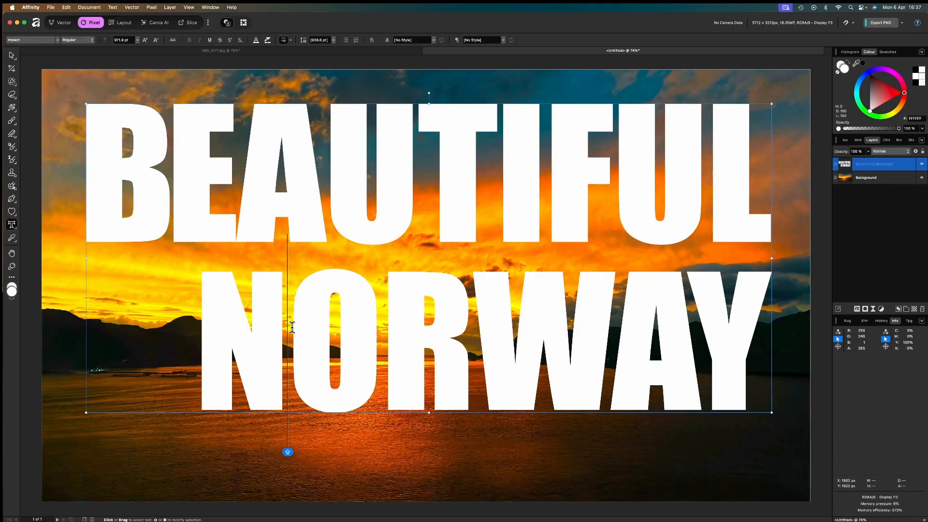
{"action": "key", "text": "alt+Left"}
{"action": "key", "text": "alt+Left"}
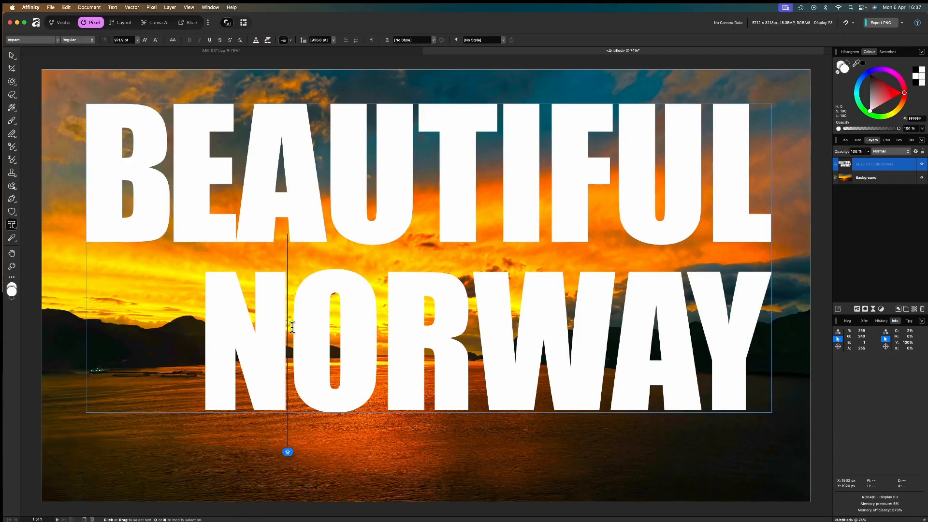
{"action": "key", "text": "alt+Left"}
{"action": "key", "text": "alt+Left"}
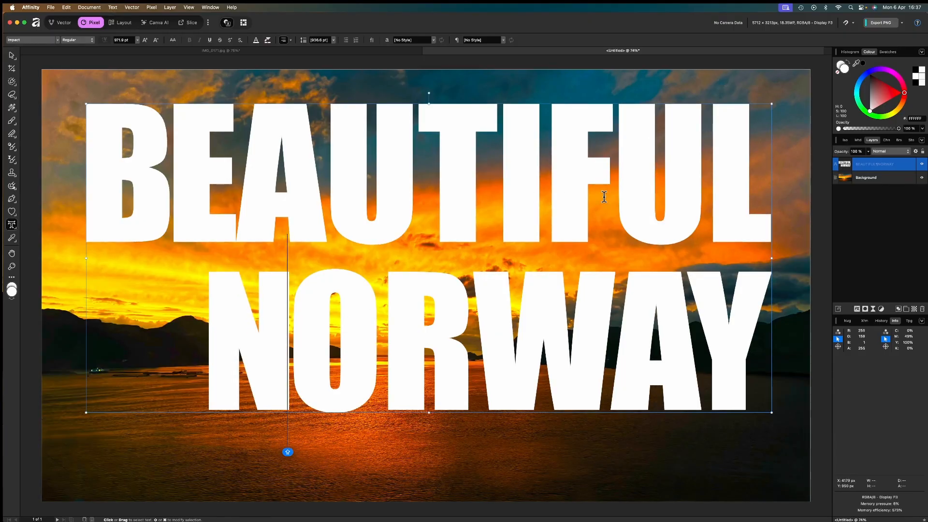
{"action": "key", "text": "alt+Right"}
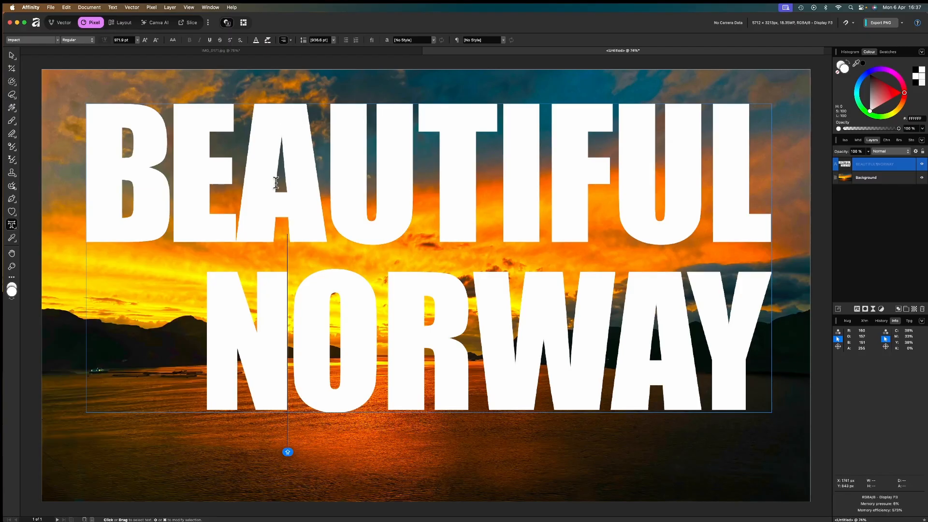
- Loosen the kerning between B and E of BEAUTIFUL slightly, and shift the text block a little to the right
{"action": "left_click", "coordinate": [170, 168]}
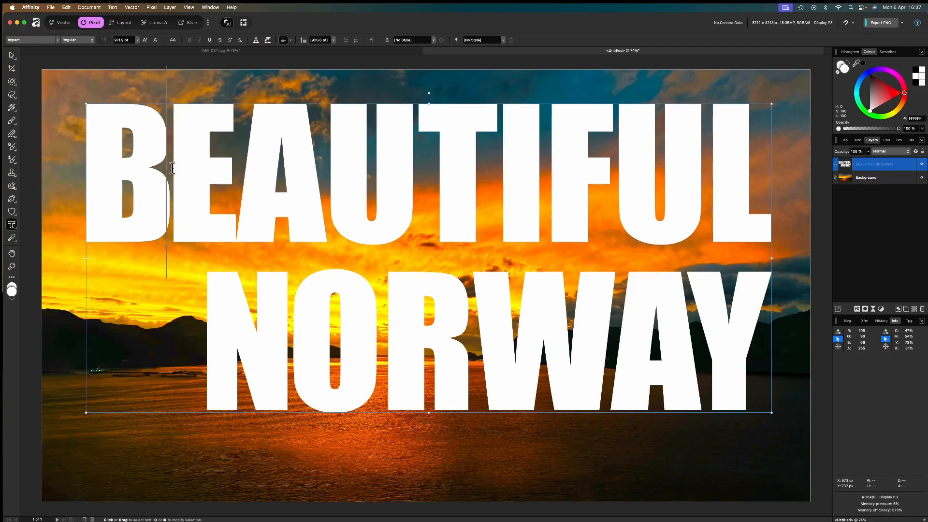
{"action": "key", "text": "alt+Right"}
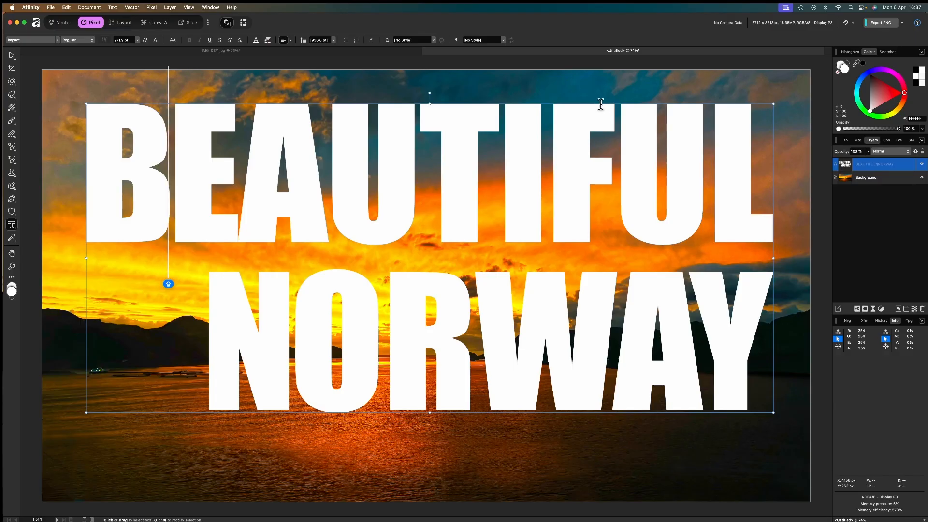
{"action": "left_click_drag", "start_coordinate": [601, 103], "coordinate": [615, 103]}
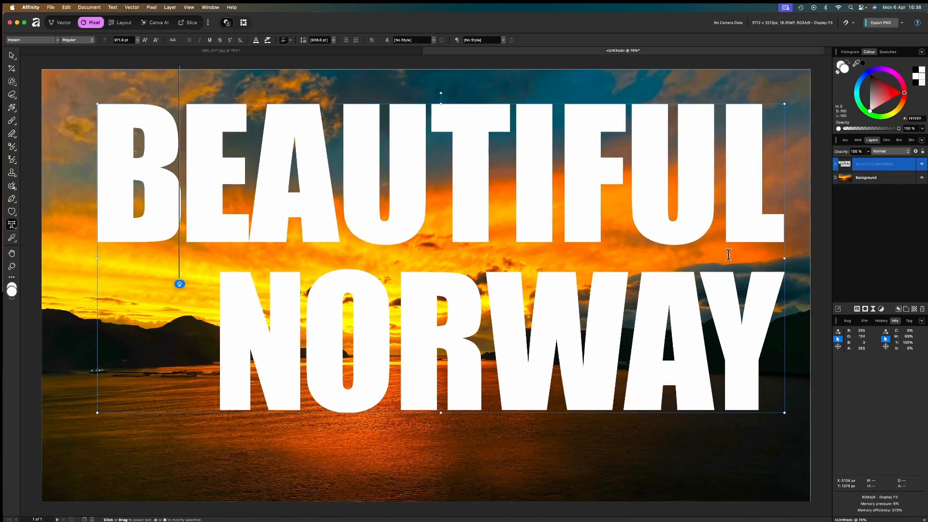
{"action": "key", "text": "Escape"}
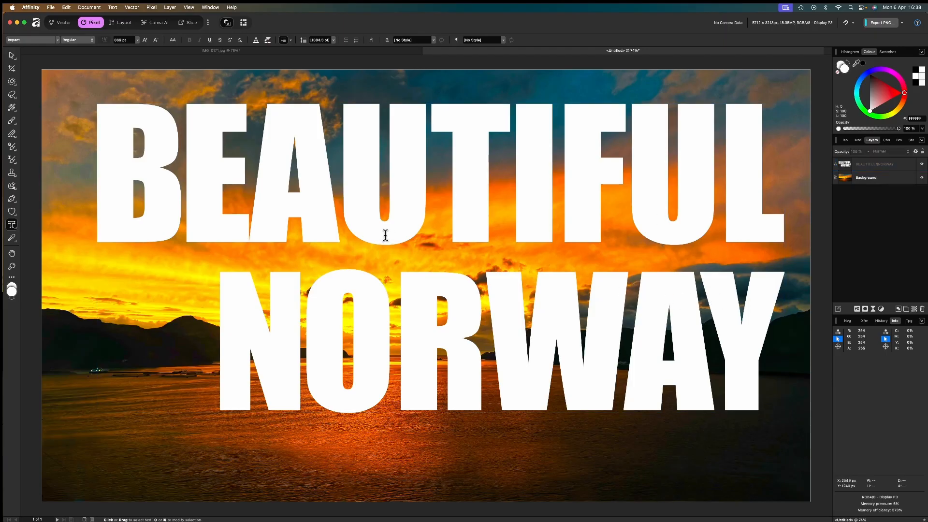
- Apply a radial gradient fill to the whole BEAUTIFUL NORWAY text with the Fill tool
{"action": "left_click", "coordinate": [766, 315]}
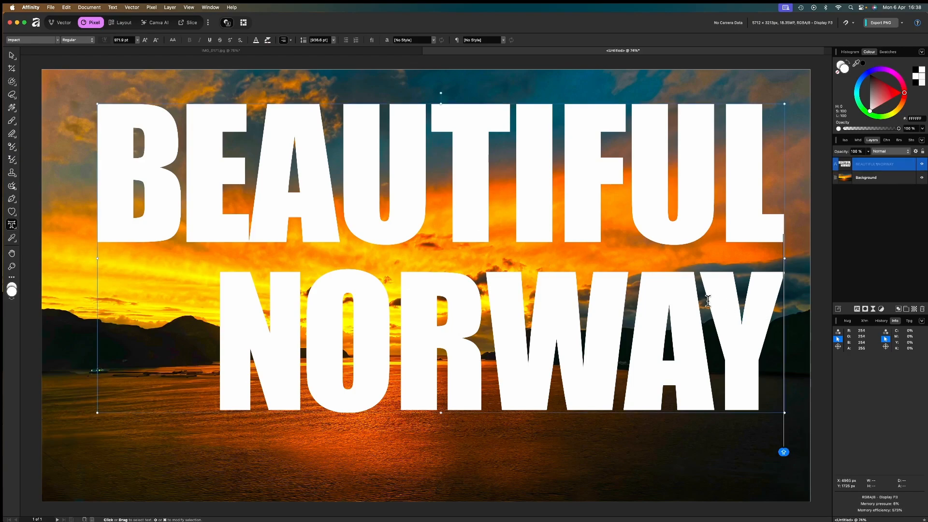
{"action": "key", "text": "super+a"}
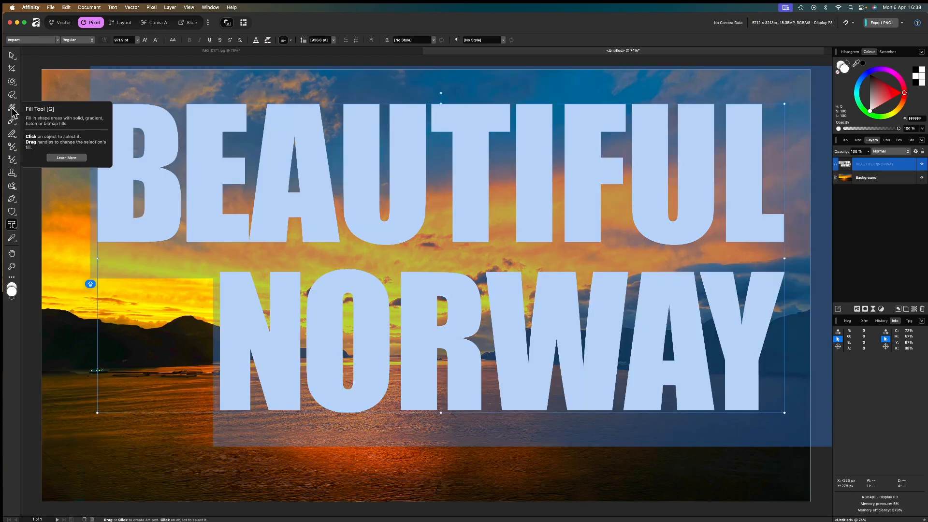
{"action": "left_click", "coordinate": [12, 108]}
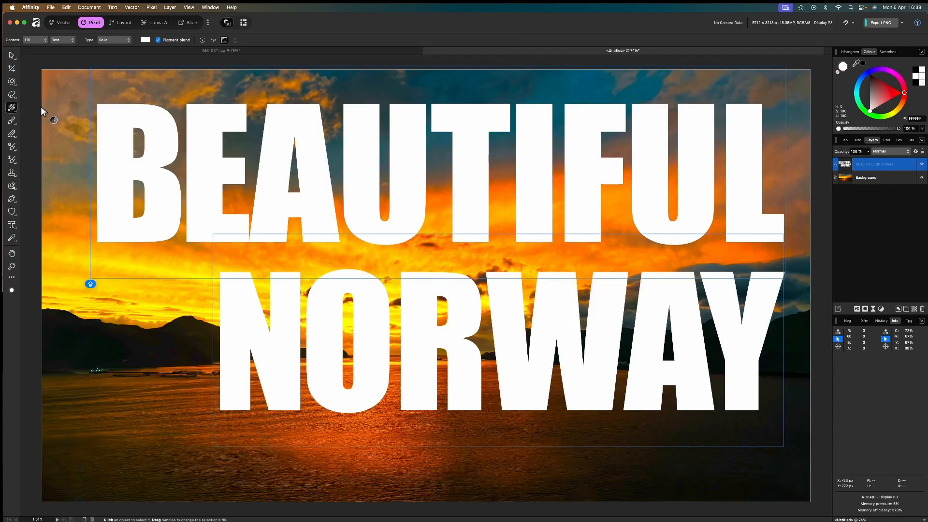
{"action": "left_click", "coordinate": [129, 41]}
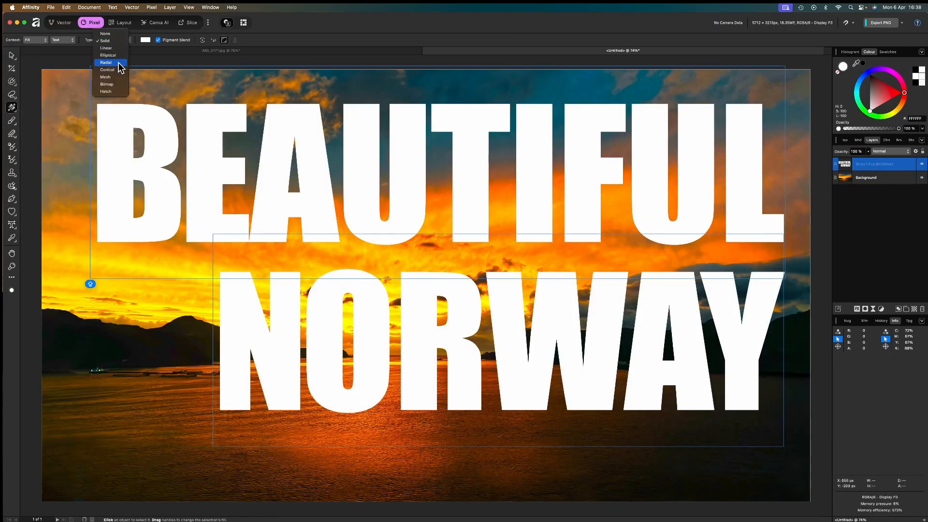
{"action": "left_click", "coordinate": [118, 63]}
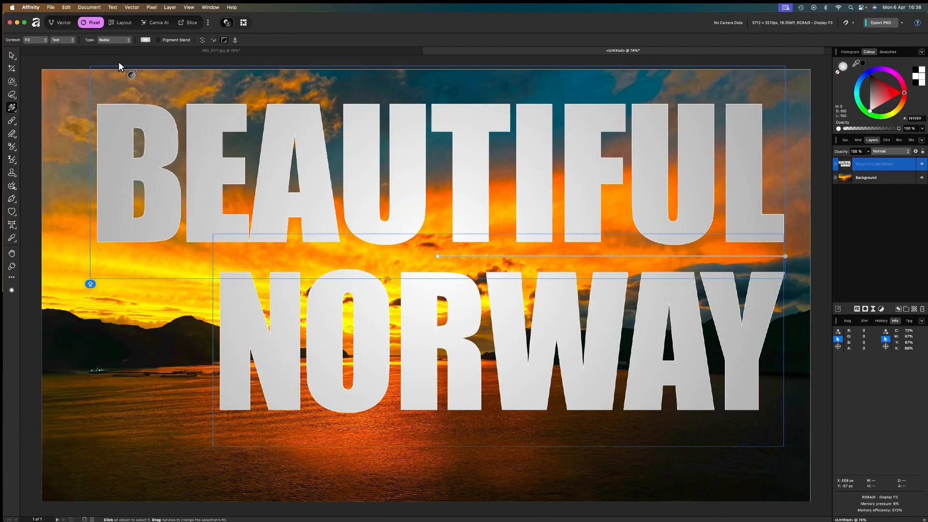
- Darken the outer stop of the text's radial gradient to mid grey and adjust its centre stop to a near-white tone
{"action": "left_click", "coordinate": [785, 255]}
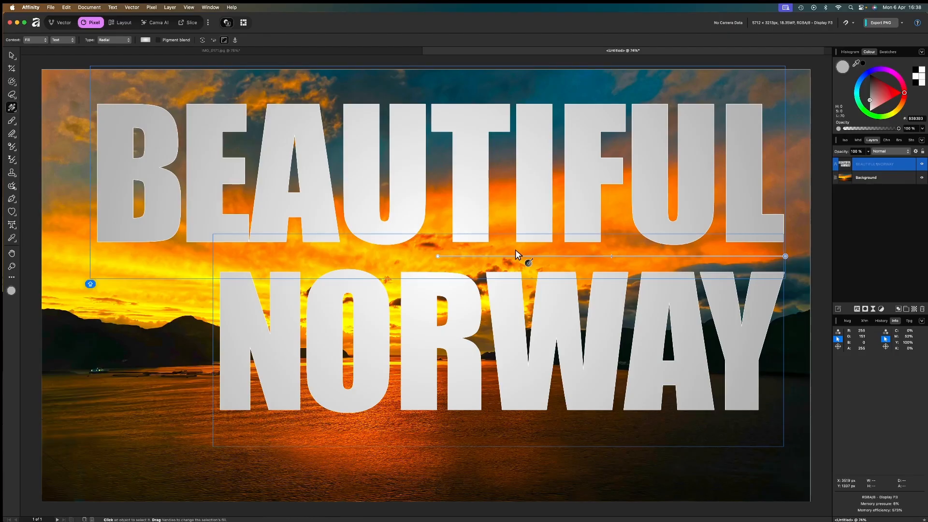
{"action": "left_click", "coordinate": [870, 97]}
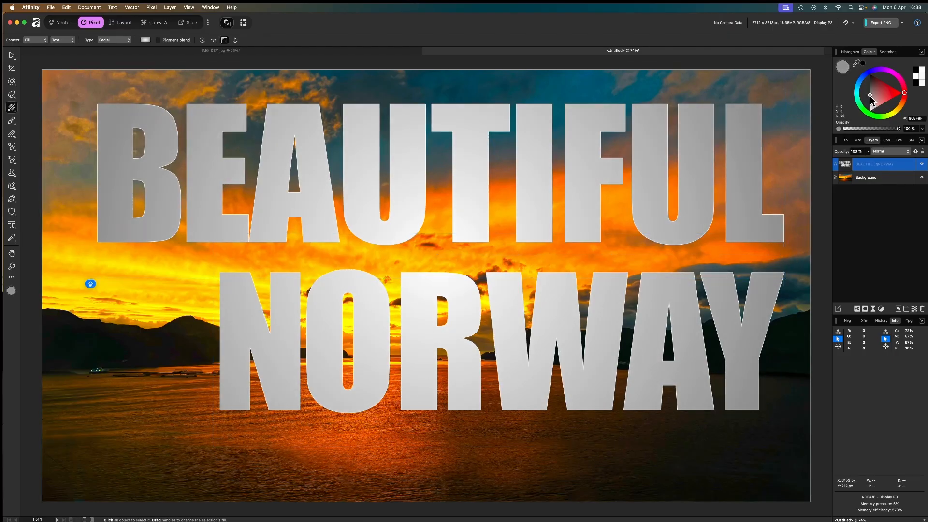
{"action": "left_click_drag", "start_coordinate": [870, 95], "coordinate": [870, 97]}
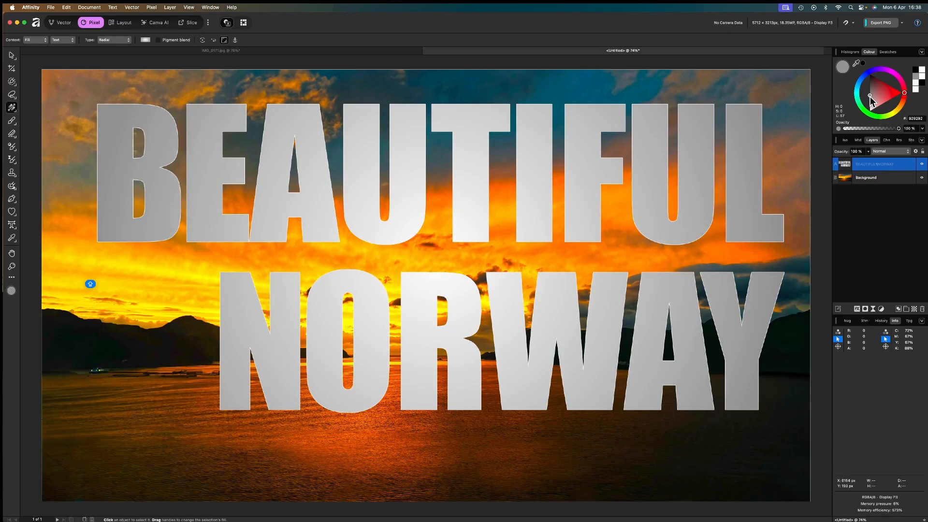
{"action": "left_click", "coordinate": [436, 257]}
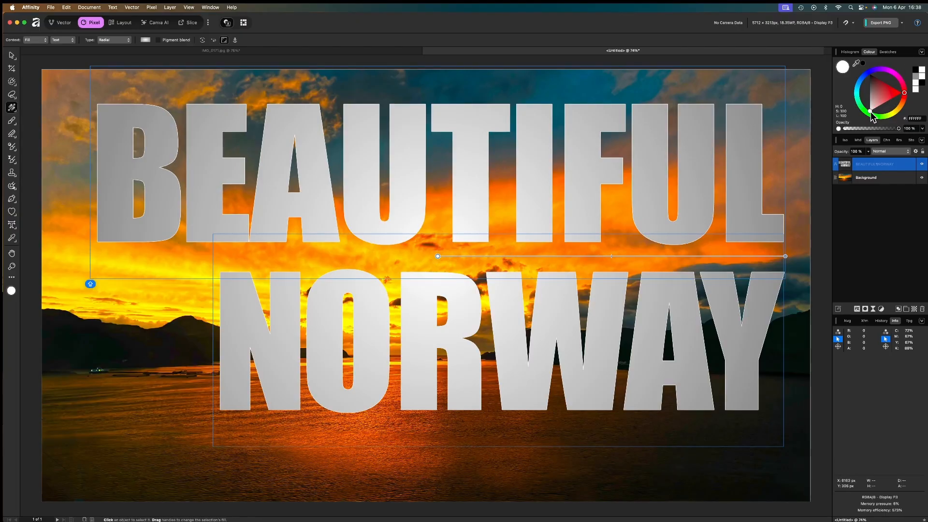
{"action": "left_click_drag", "start_coordinate": [873, 116], "coordinate": [870, 118]}
{"action": "left_click", "coordinate": [890, 227]}
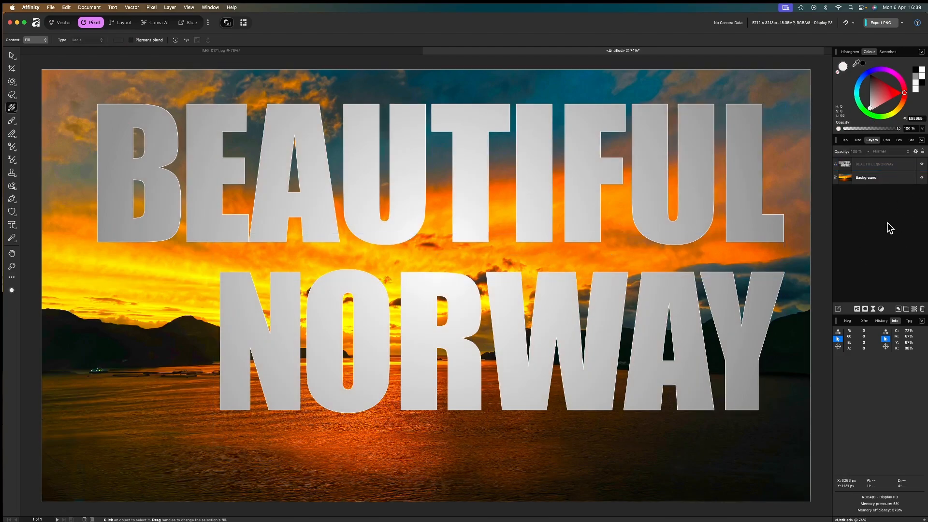
- Duplicate the BEAUTIFUL NORWAY text layer and set the fill of the upper copy to none
{"action": "left_click", "coordinate": [878, 166]}
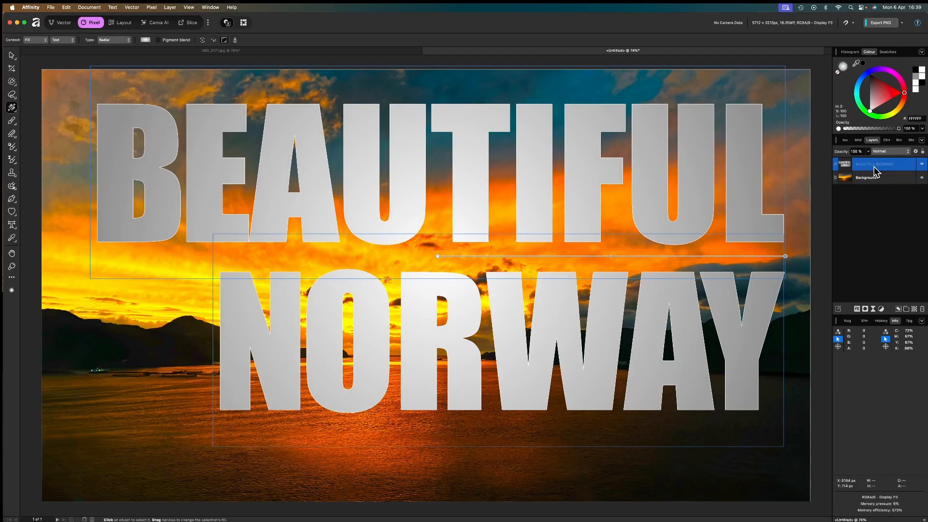
{"action": "key", "text": "super+j"}
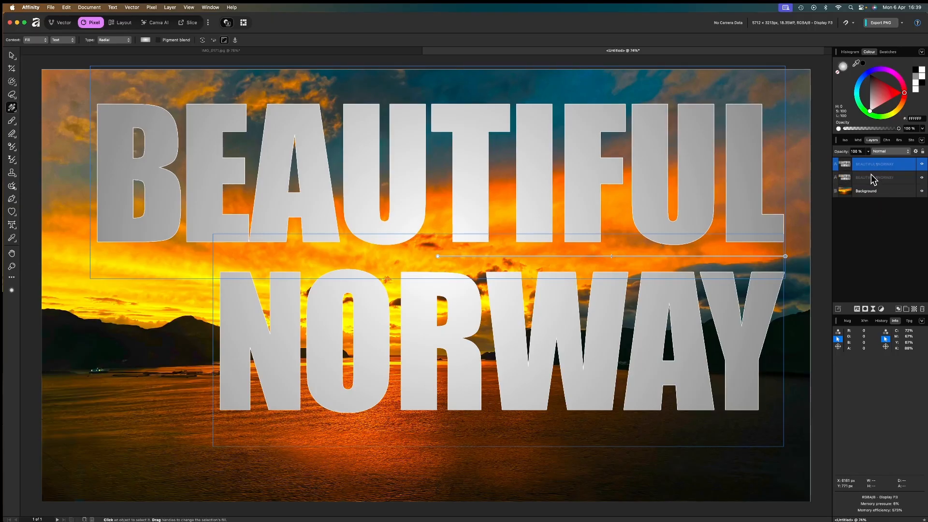
{"action": "left_click", "coordinate": [11, 55]}
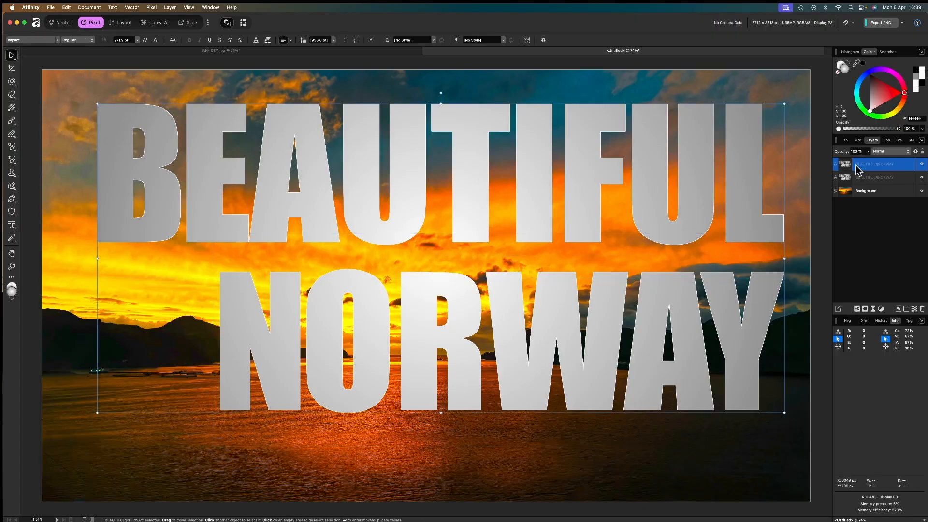
{"action": "left_click", "coordinate": [839, 77]}
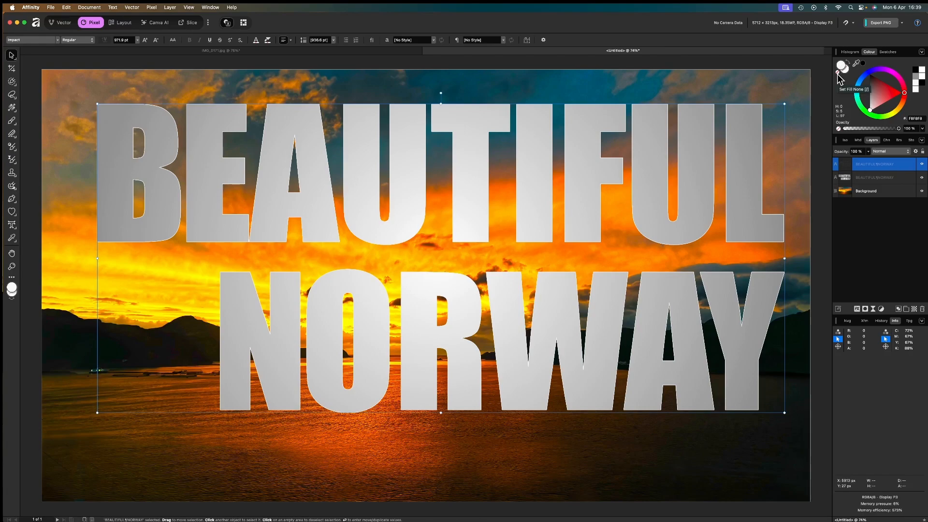
- Set the stroke width of the unfilled text copy to 3 pt and check it against the gradient text layer below
{"action": "left_click", "coordinate": [63, 23]}
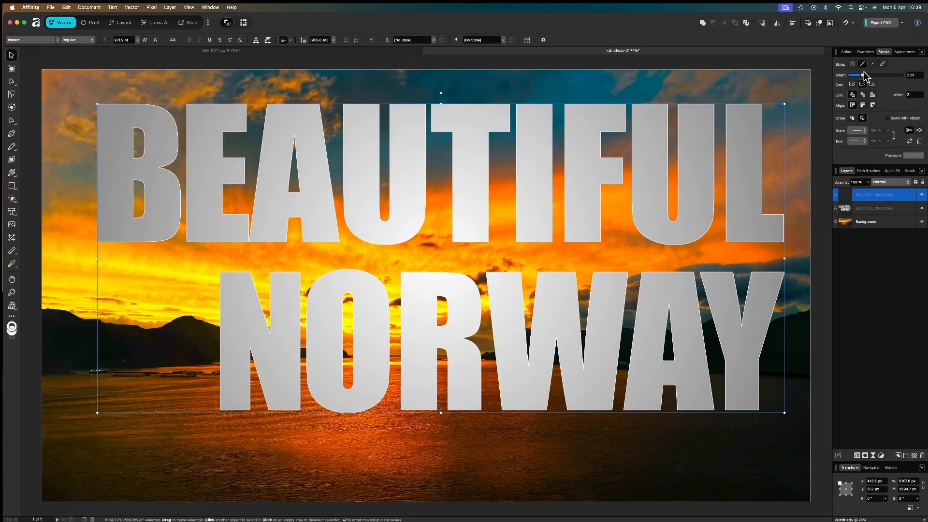
{"action": "left_click_drag", "start_coordinate": [862, 74], "coordinate": [863, 74]}
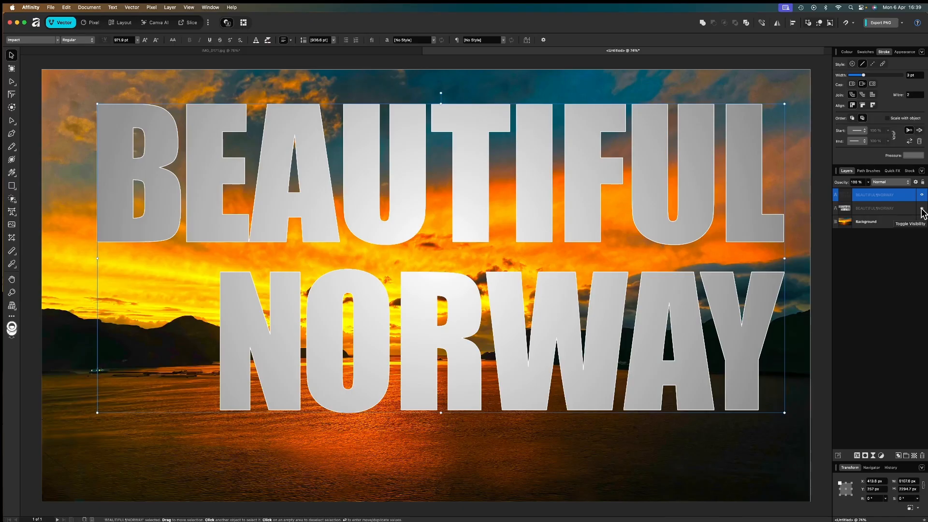
{"action": "left_click", "coordinate": [847, 209]}
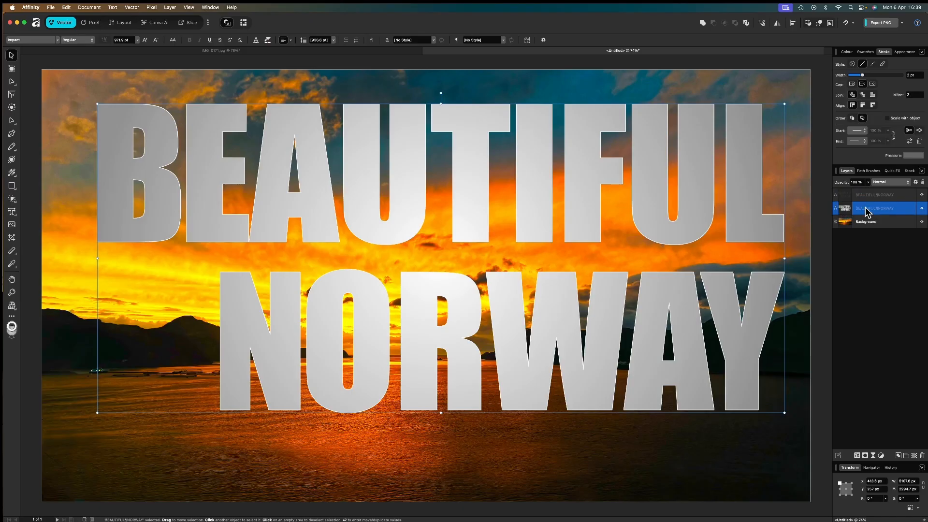
{"action": "left_click", "coordinate": [923, 210]}
{"action": "left_click", "coordinate": [869, 274]}
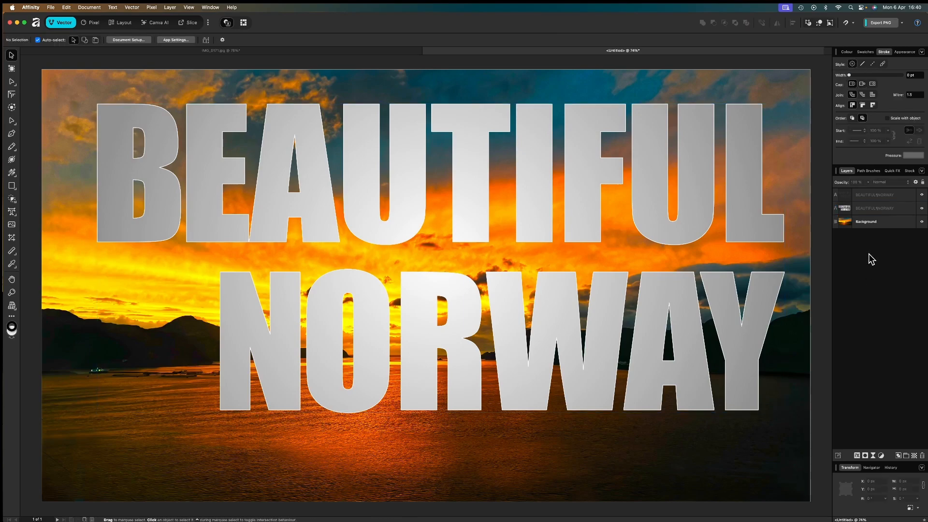
- Duplicate the Background photo layer and return to the Pixel workspace
{"action": "left_click", "coordinate": [866, 222]}
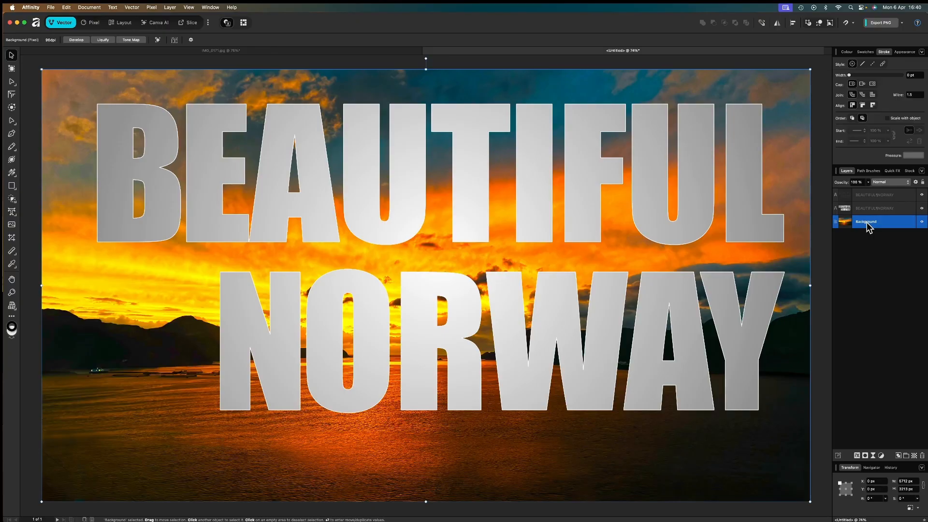
{"action": "key", "text": "super+j"}
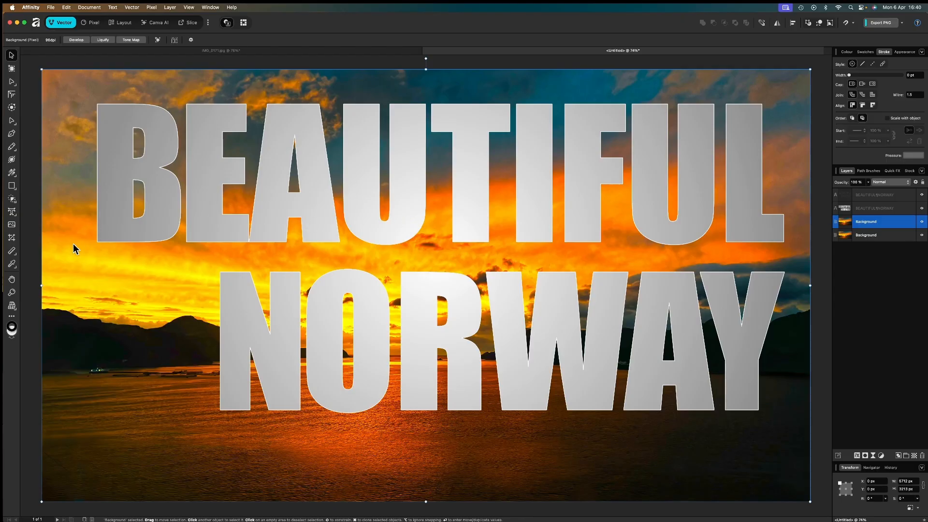
{"action": "left_click", "coordinate": [91, 23]}
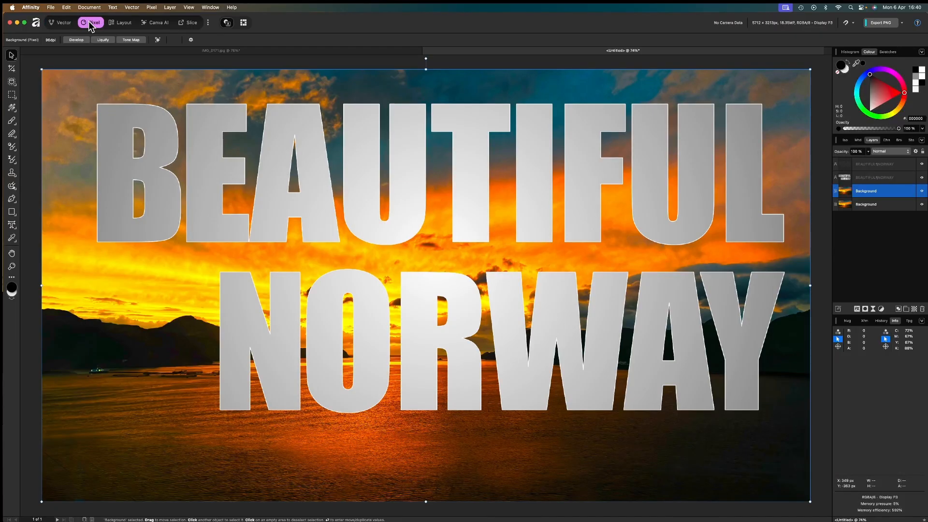
- Draw a large heart shape across the middle of both words, from just above BEAUTIFUL to near the base of NORWAY
{"action": "left_click", "coordinate": [15, 216]}
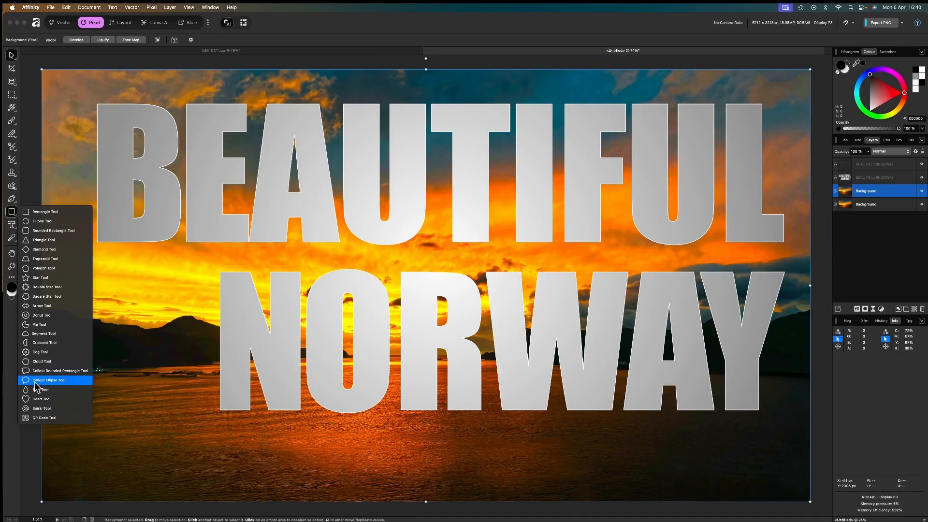
{"action": "left_click", "coordinate": [41, 398]}
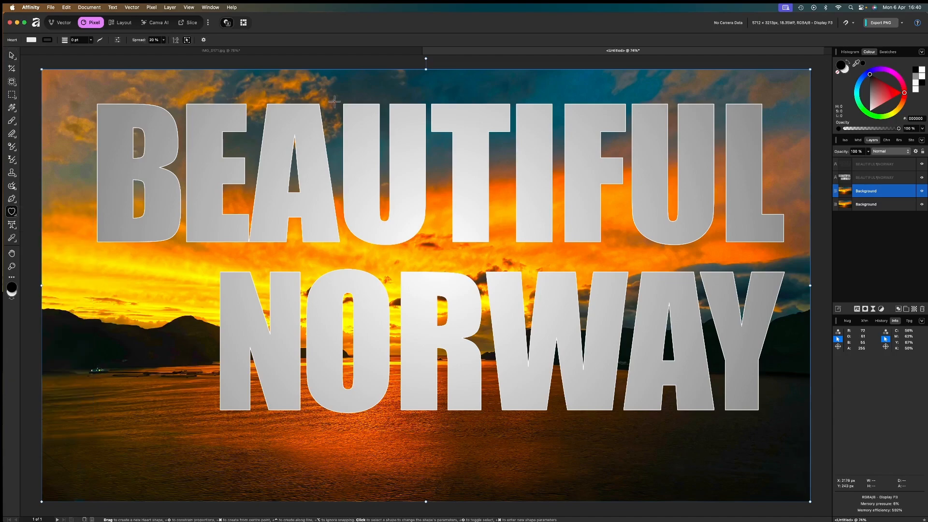
{"action": "left_click_drag", "start_coordinate": [329, 99], "coordinate": [654, 399]}
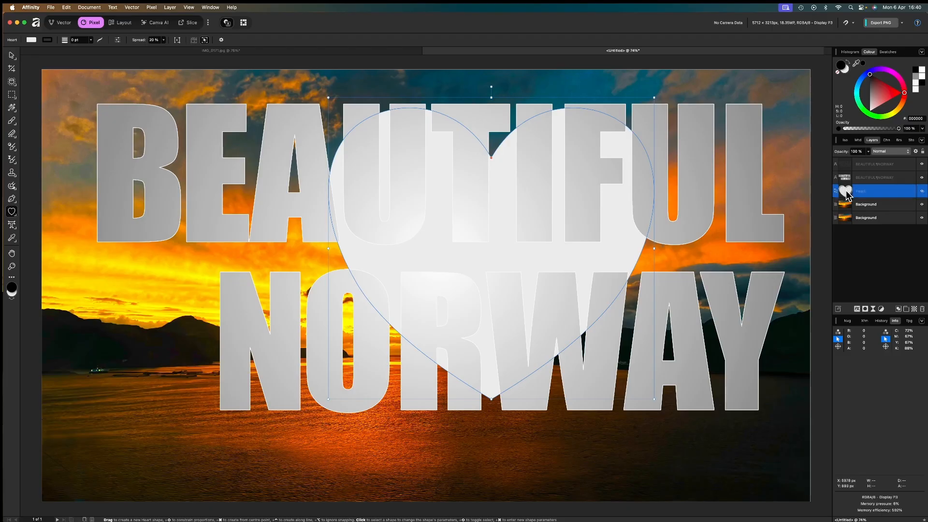
- Mask the duplicated Background photo with the heart and place it between the gradient text and the outlined text layers
{"action": "left_click_drag", "start_coordinate": [849, 191], "coordinate": [846, 204]}
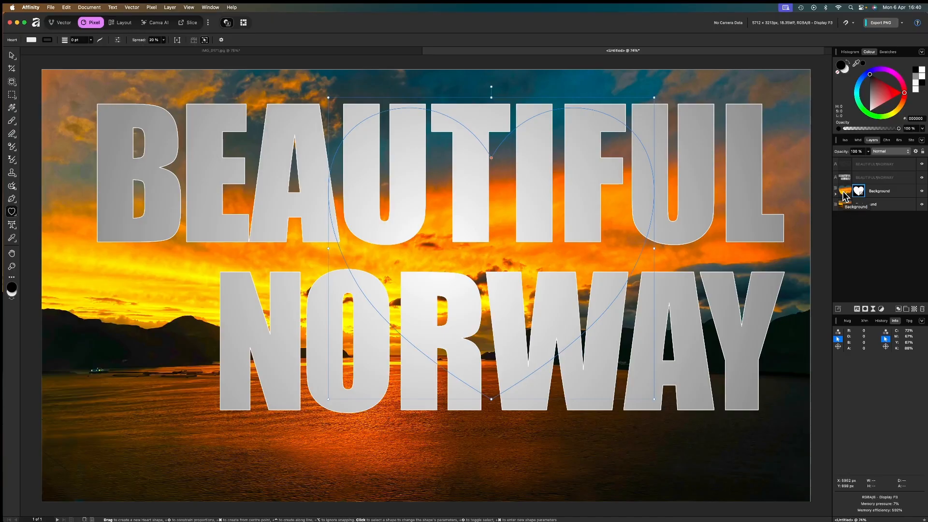
{"action": "left_click_drag", "start_coordinate": [843, 190], "coordinate": [850, 175]}
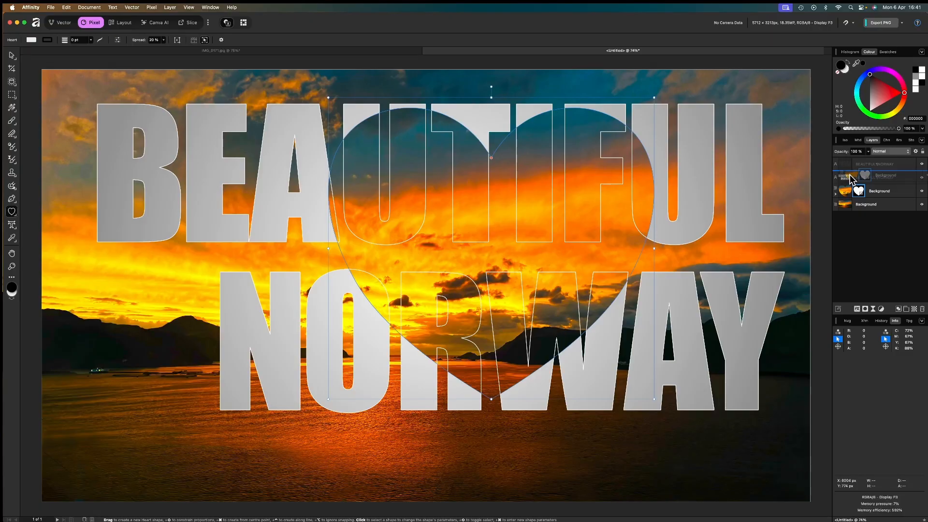
{"action": "left_click_drag", "start_coordinate": [850, 175], "coordinate": [849, 175]}
{"action": "left_click", "coordinate": [766, 114]}
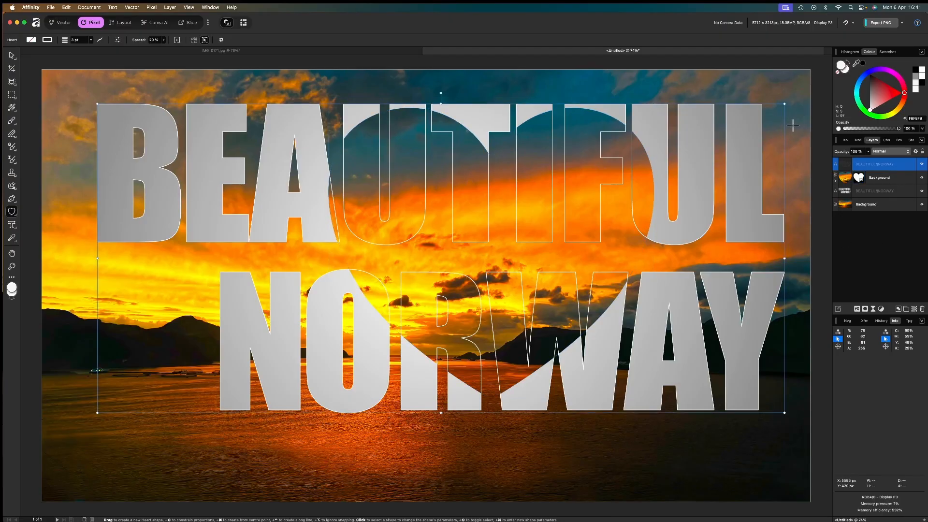
- Soften the heart mask's edge by applying a Gaussian Blur layer effect with a radius of 23.3 px
{"action": "left_click", "coordinate": [836, 181]}
{"action": "left_click", "coordinate": [850, 191]}
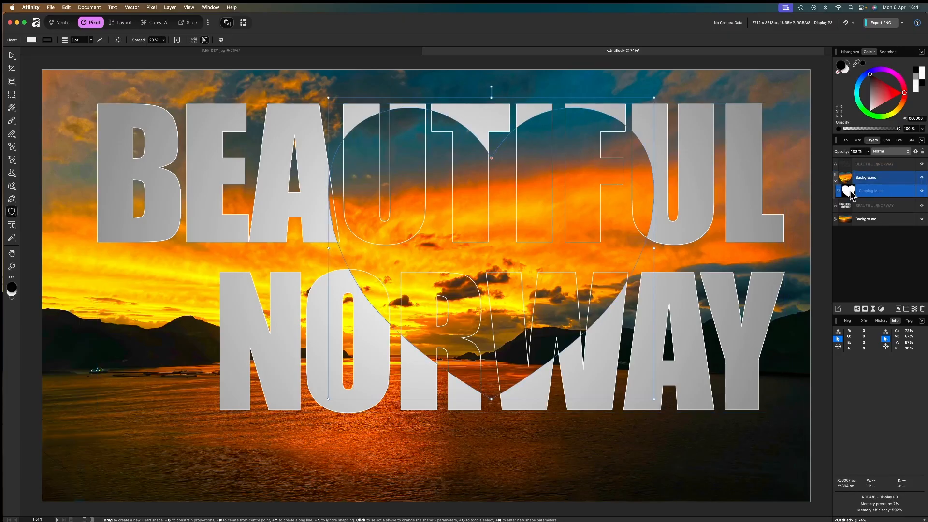
{"action": "left_click", "coordinate": [857, 309]}
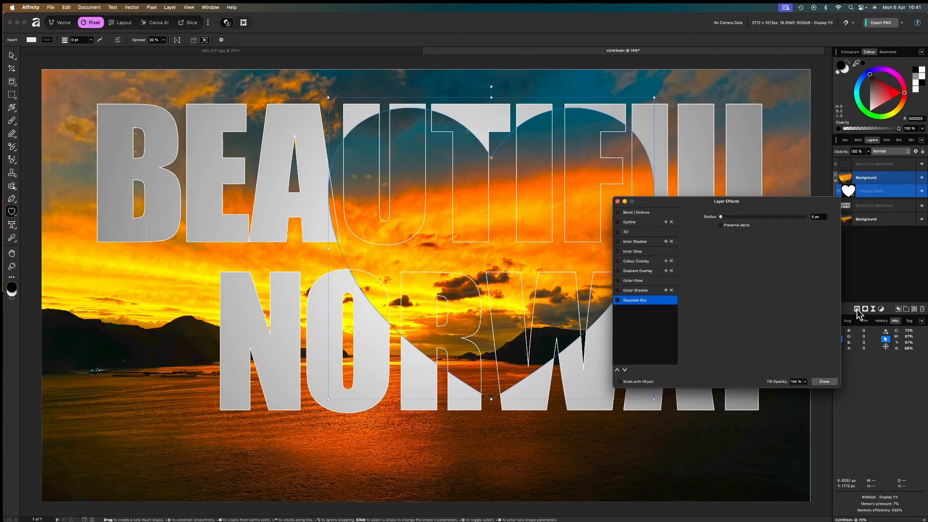
{"action": "left_click", "coordinate": [618, 301]}
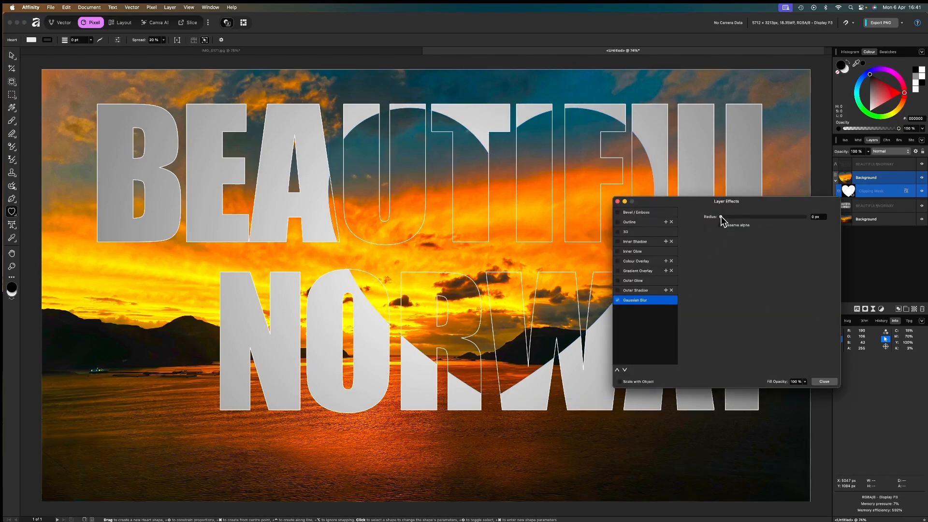
{"action": "left_click_drag", "start_coordinate": [720, 216], "coordinate": [771, 219]}
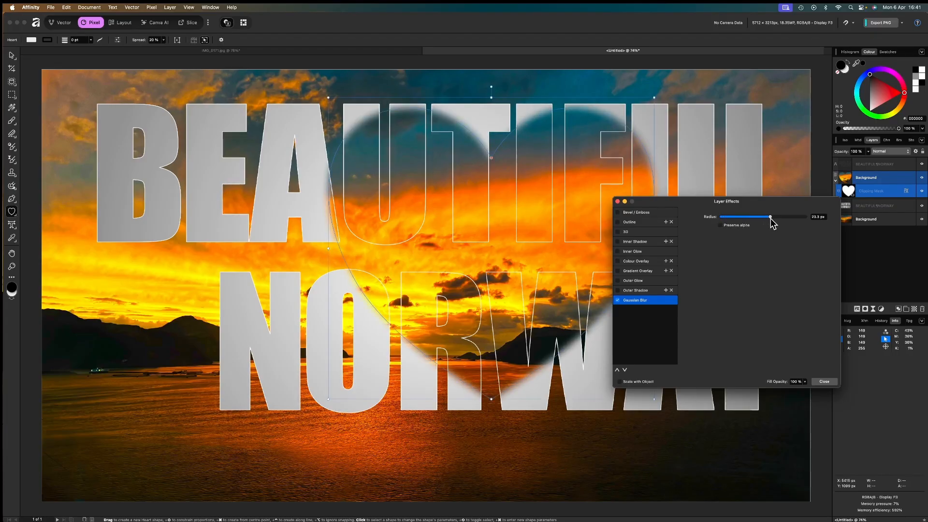
{"action": "left_click", "coordinate": [824, 381]}
{"action": "left_click", "coordinate": [886, 260]}
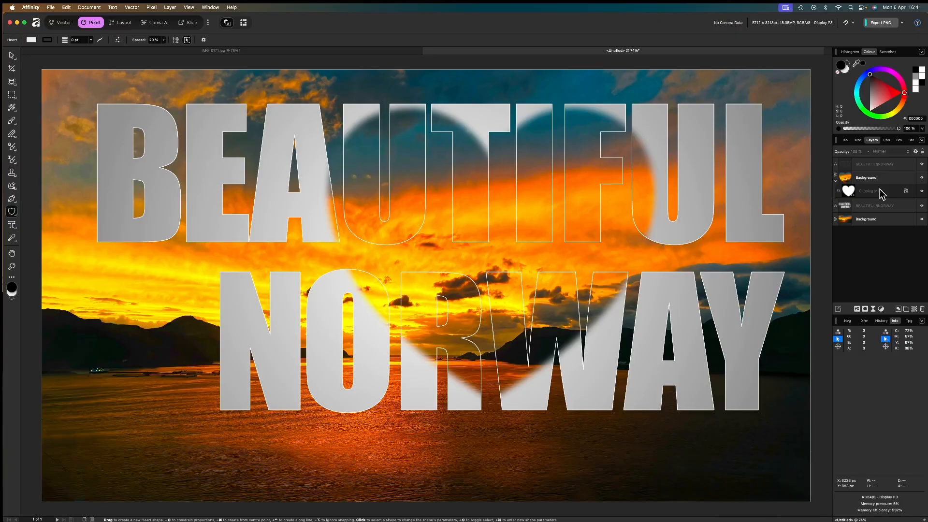
- Hide the heart mask and select the upper Background photo layer
{"action": "key", "text": "v"}
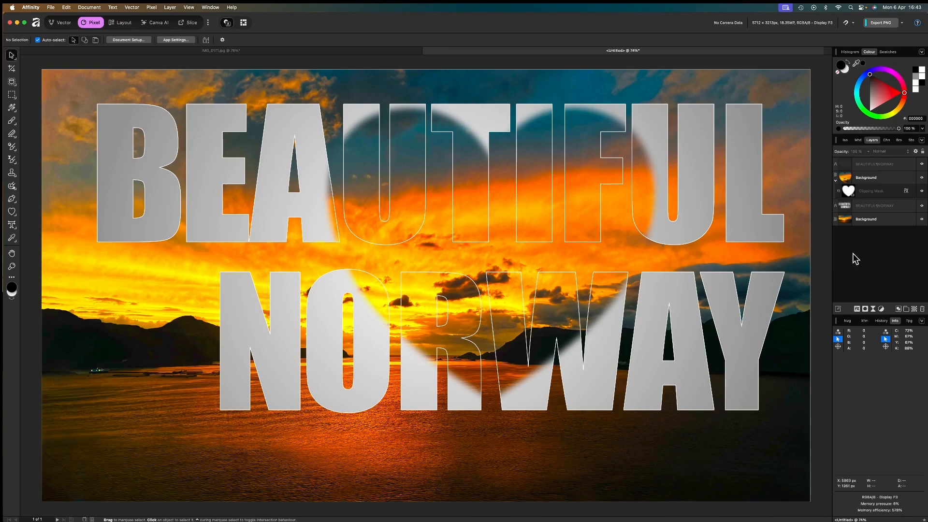
{"action": "left_click", "coordinate": [921, 190]}
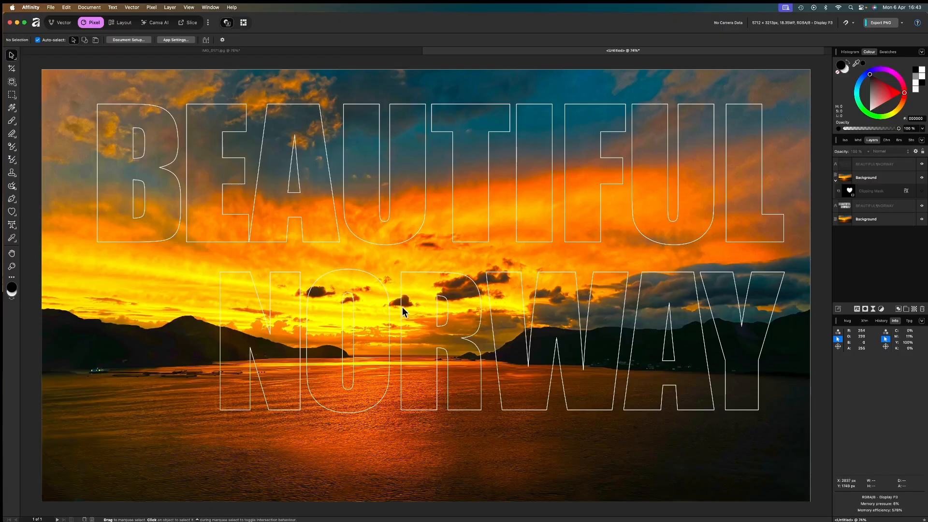
{"action": "left_click", "coordinate": [12, 211]}
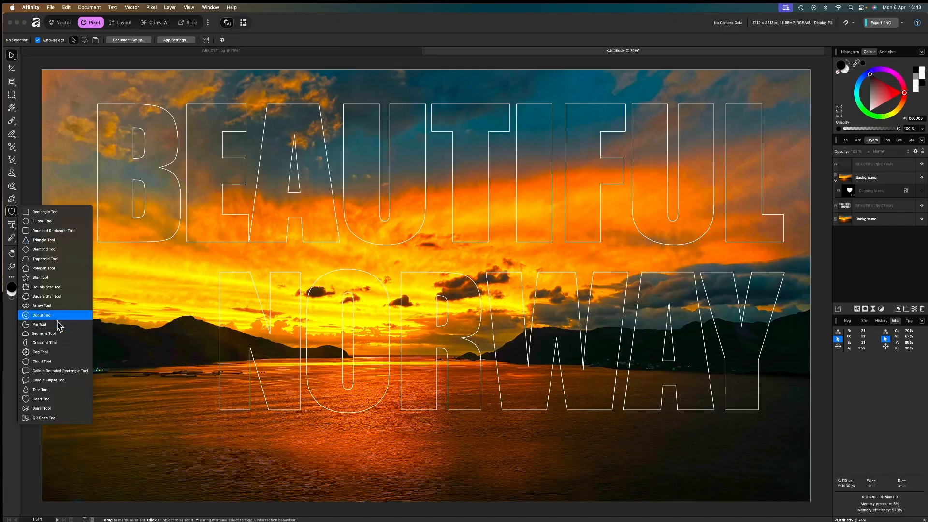
{"action": "left_click", "coordinate": [56, 127]}
{"action": "left_click", "coordinate": [56, 126]}
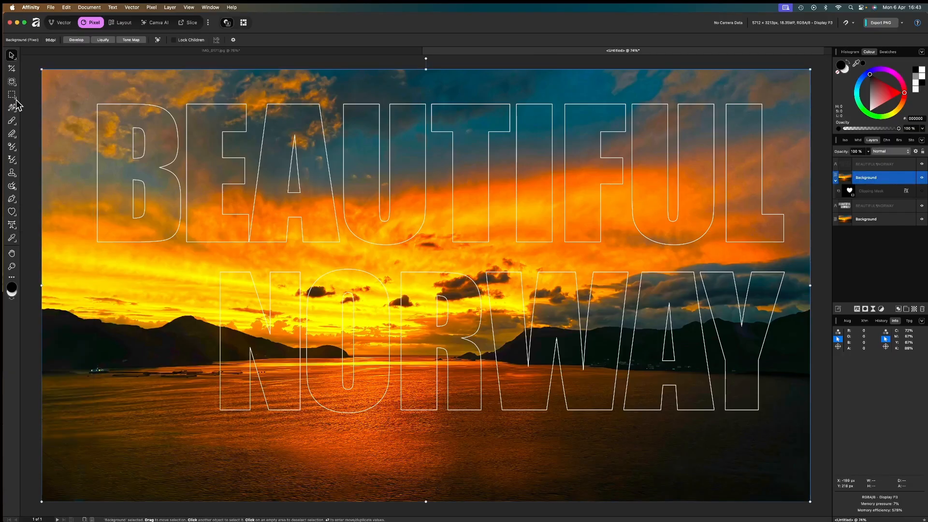
- Draw a wavy closed freehand selection across the photo's full width, covering the lower part of BEAUTIFUL and most of NORWAY
{"action": "left_click_drag", "start_coordinate": [14, 97], "coordinate": [43, 138]}
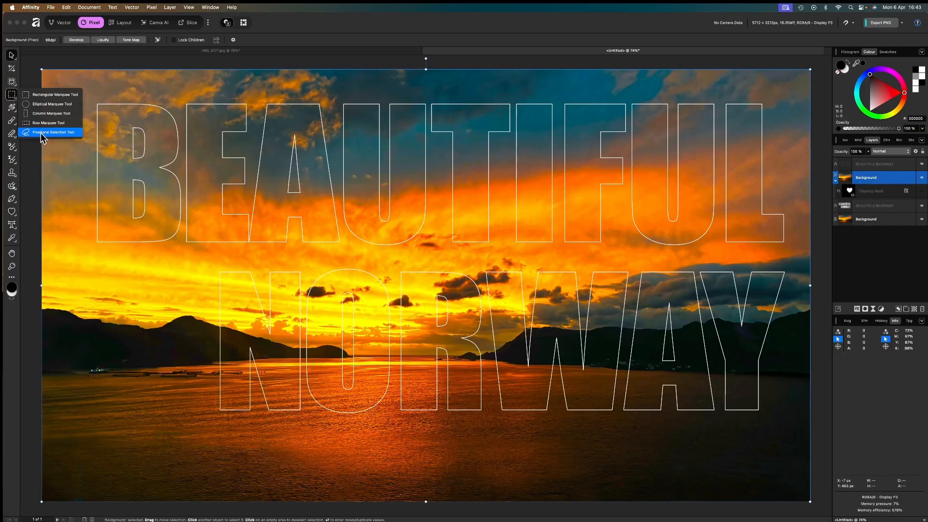
{"action": "left_click_drag", "start_coordinate": [41, 134], "coordinate": [42, 136]}
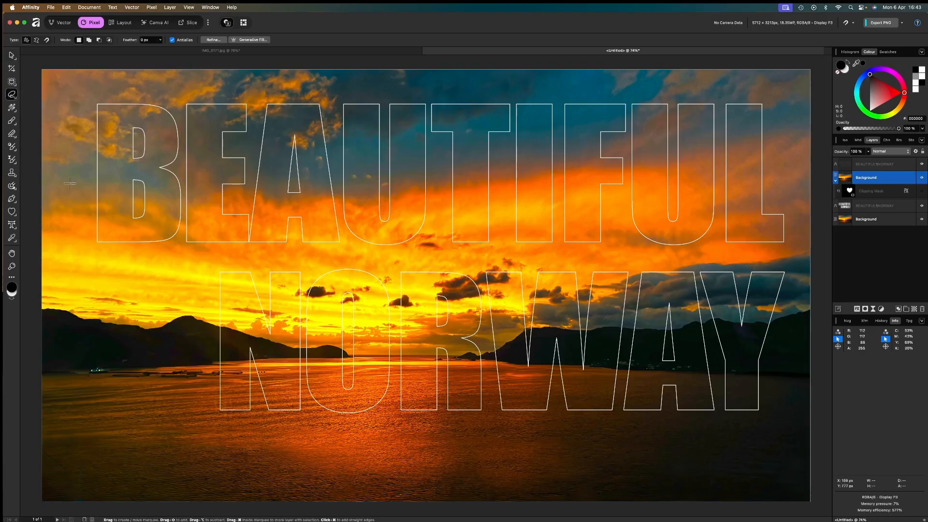
{"action": "mouse_move", "coordinate": [58, 214]}
{"action": "left_mouse_down"}
{"action": "mouse_move", "coordinate": [158, 168]}
{"action": "mouse_move", "coordinate": [188, 163]}
{"action": "mouse_move", "coordinate": [225, 184]}
{"action": "mouse_move", "coordinate": [264, 251]}
{"action": "mouse_move", "coordinate": [290, 258]}
{"action": "mouse_move", "coordinate": [354, 257]}
{"action": "mouse_move", "coordinate": [492, 205]}
{"action": "mouse_move", "coordinate": [607, 188]}
{"action": "mouse_move", "coordinate": [803, 195]}
{"action": "mouse_move", "coordinate": [804, 219]}
{"action": "mouse_move", "coordinate": [791, 333]}
{"action": "mouse_move", "coordinate": [737, 356]}
{"action": "mouse_move", "coordinate": [522, 361]}
{"action": "mouse_move", "coordinate": [393, 413]}
{"action": "mouse_move", "coordinate": [337, 419]}
{"action": "mouse_move", "coordinate": [301, 405]}
{"action": "mouse_move", "coordinate": [263, 333]}
{"action": "mouse_move", "coordinate": [87, 250]}
{"action": "mouse_move", "coordinate": [59, 217]}
{"action": "left_mouse_up"}
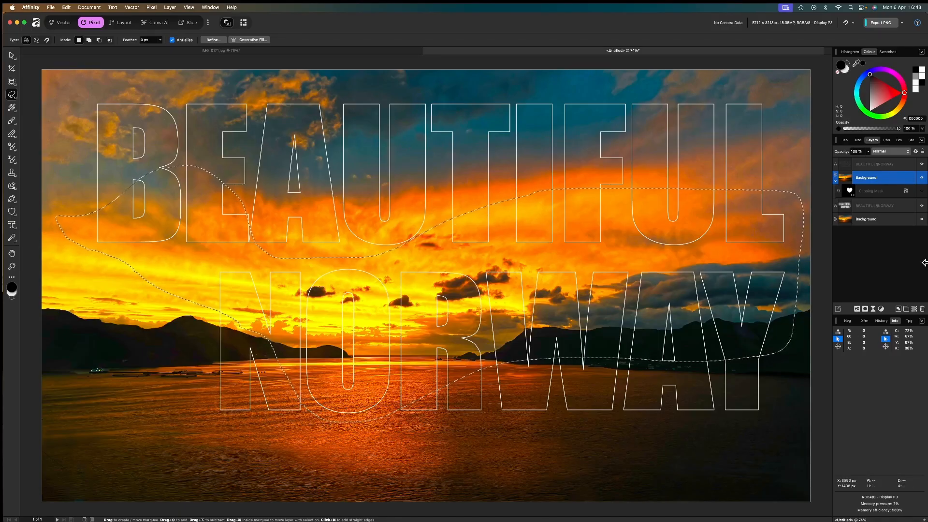
- Mask the upper Background photo with the wavy selection and deselect the marquee
{"action": "left_click", "coordinate": [865, 308]}
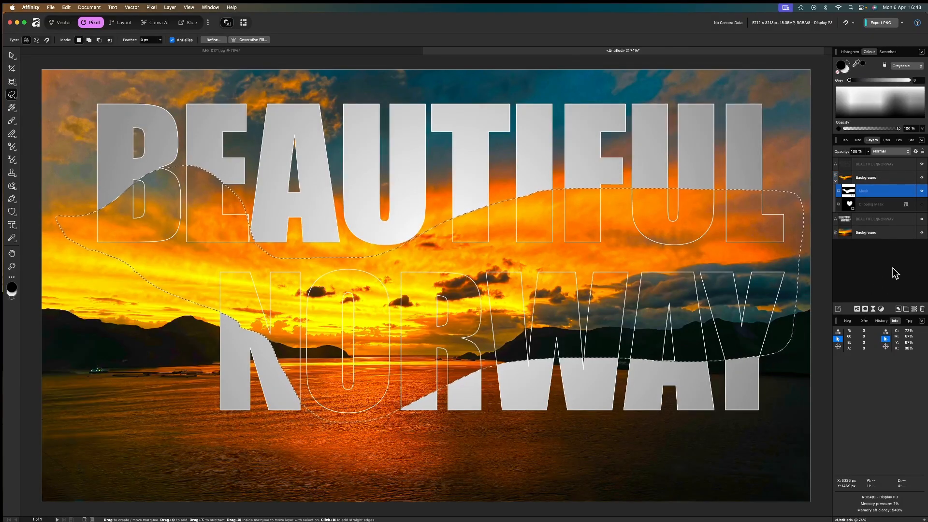
{"action": "key", "text": "v"}
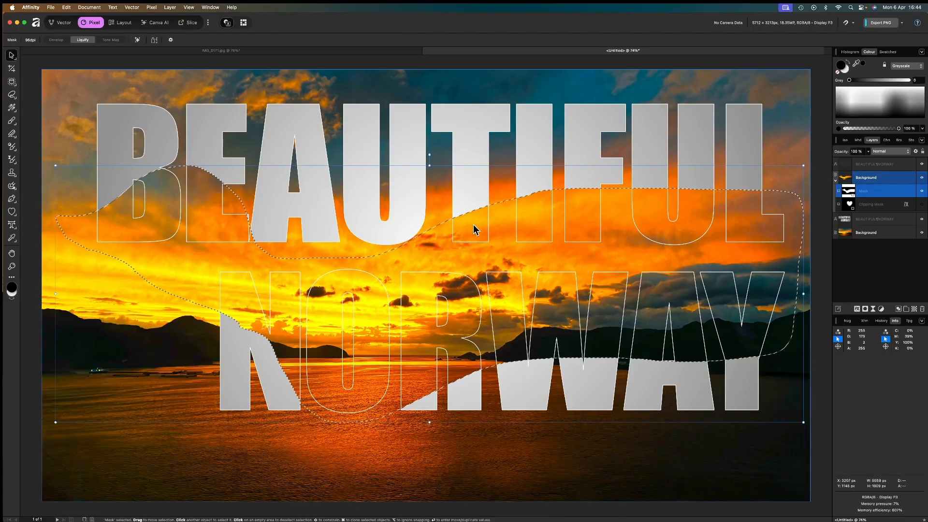
{"action": "key", "text": "super+d"}
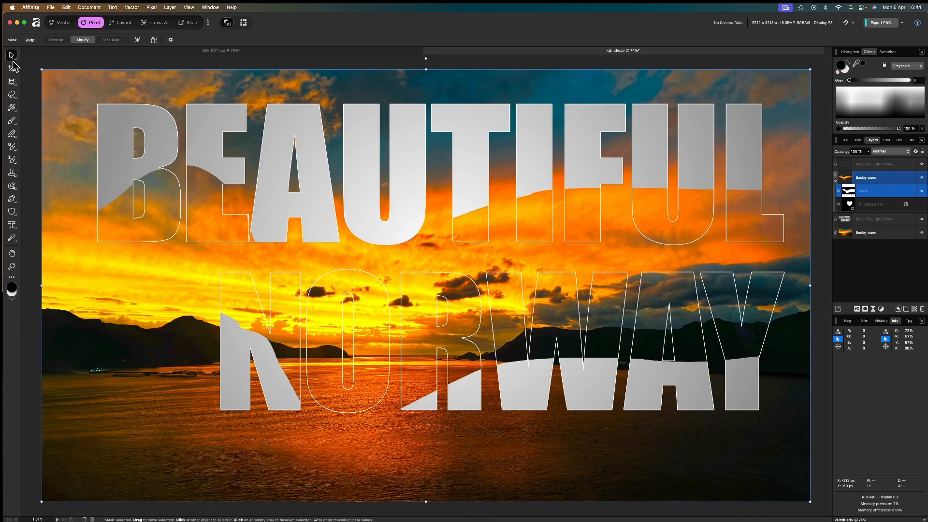
- Move the wavy mask slightly up and left over the words and rotate it about 8.7° clockwise
{"action": "left_click_drag", "start_coordinate": [436, 292], "coordinate": [429, 267]}
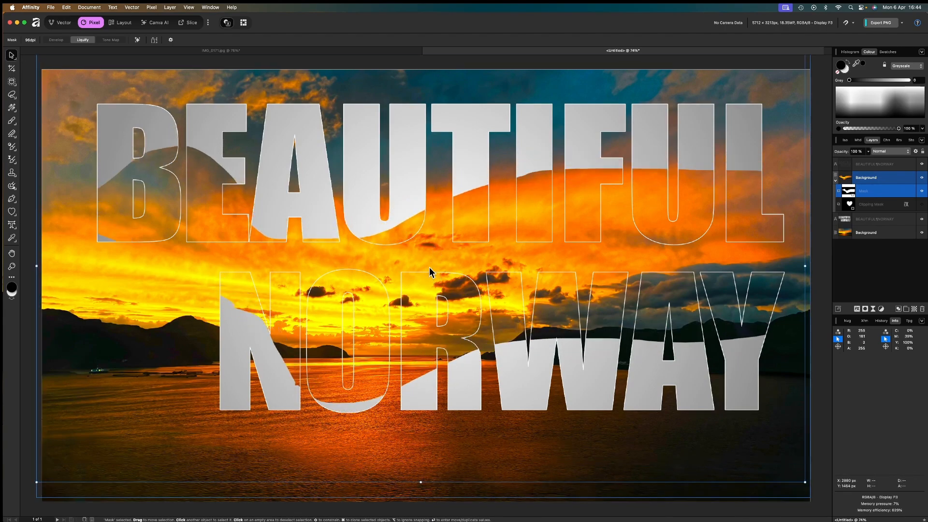
{"action": "scroll", "coordinate": [429, 266], "scroll_direction": "down", "scroll_amount": 3}
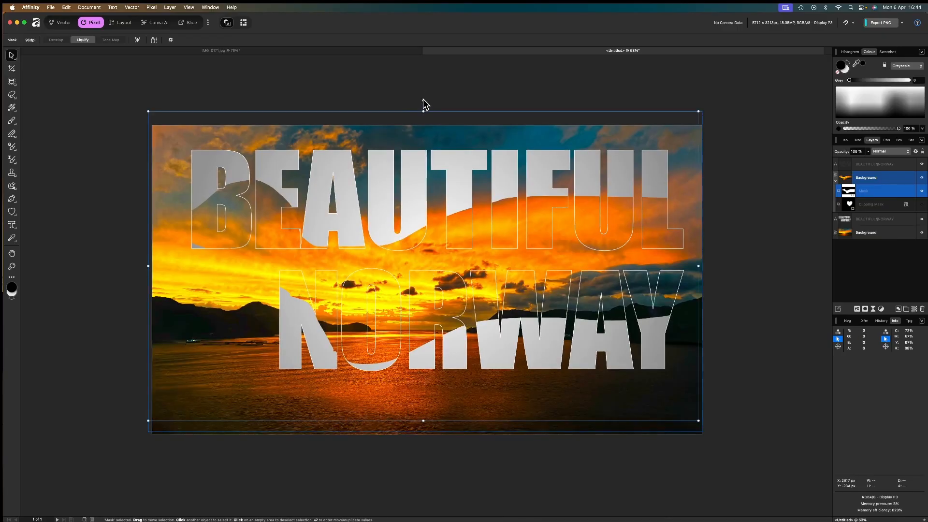
{"action": "left_click_drag", "start_coordinate": [423, 100], "coordinate": [448, 100]}
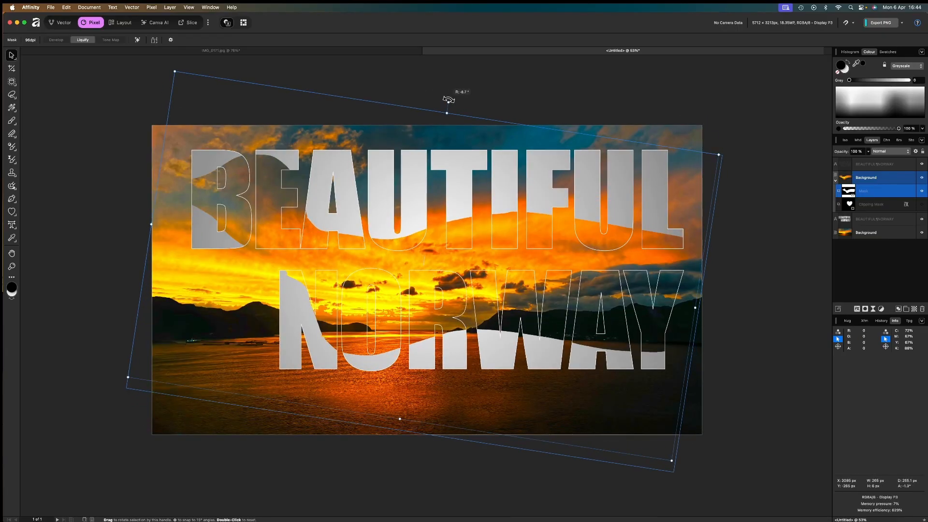
{"action": "left_click_drag", "start_coordinate": [555, 280], "coordinate": [547, 284]}
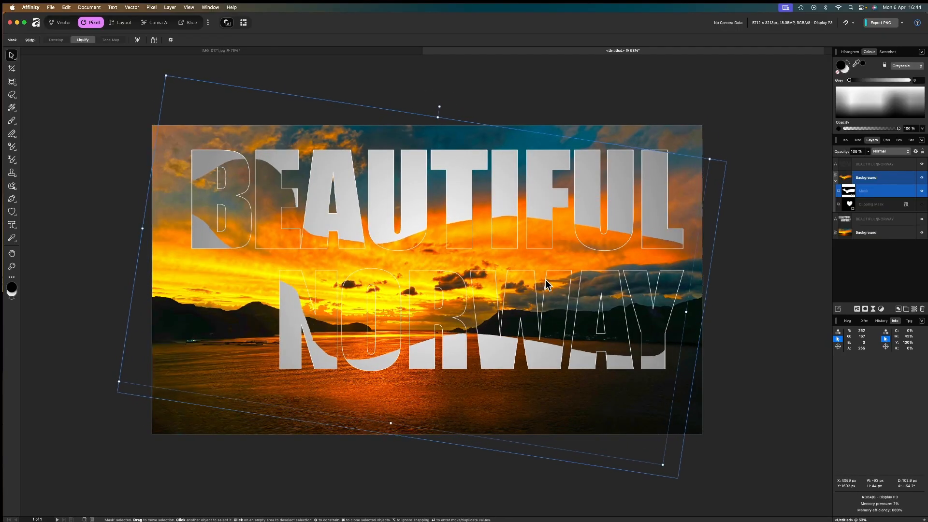